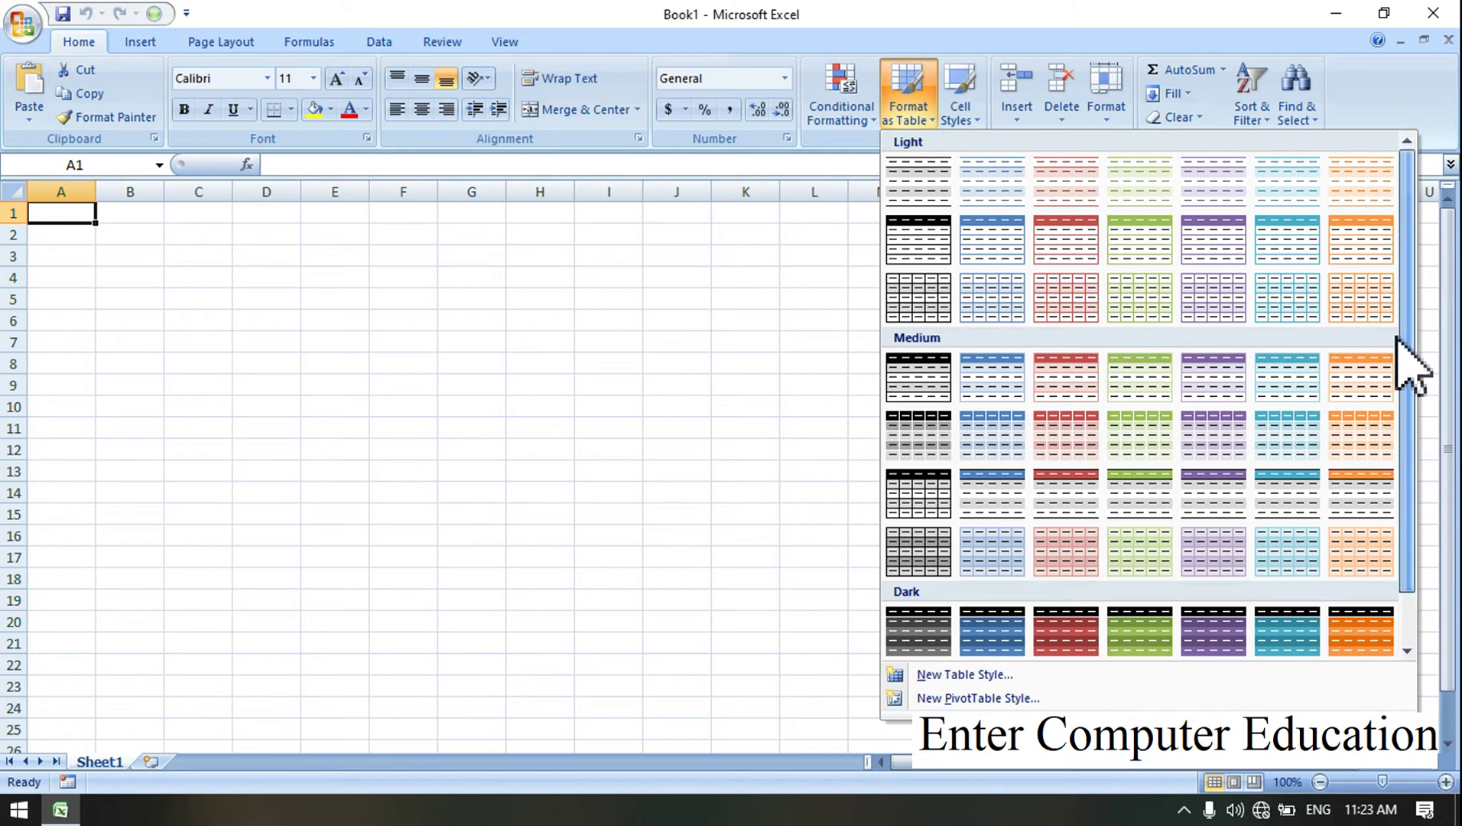
# Step: Format A1:I15 as a light green banded table without headers, giving Column1–Column9 headers
pyautogui.click(348, 348)
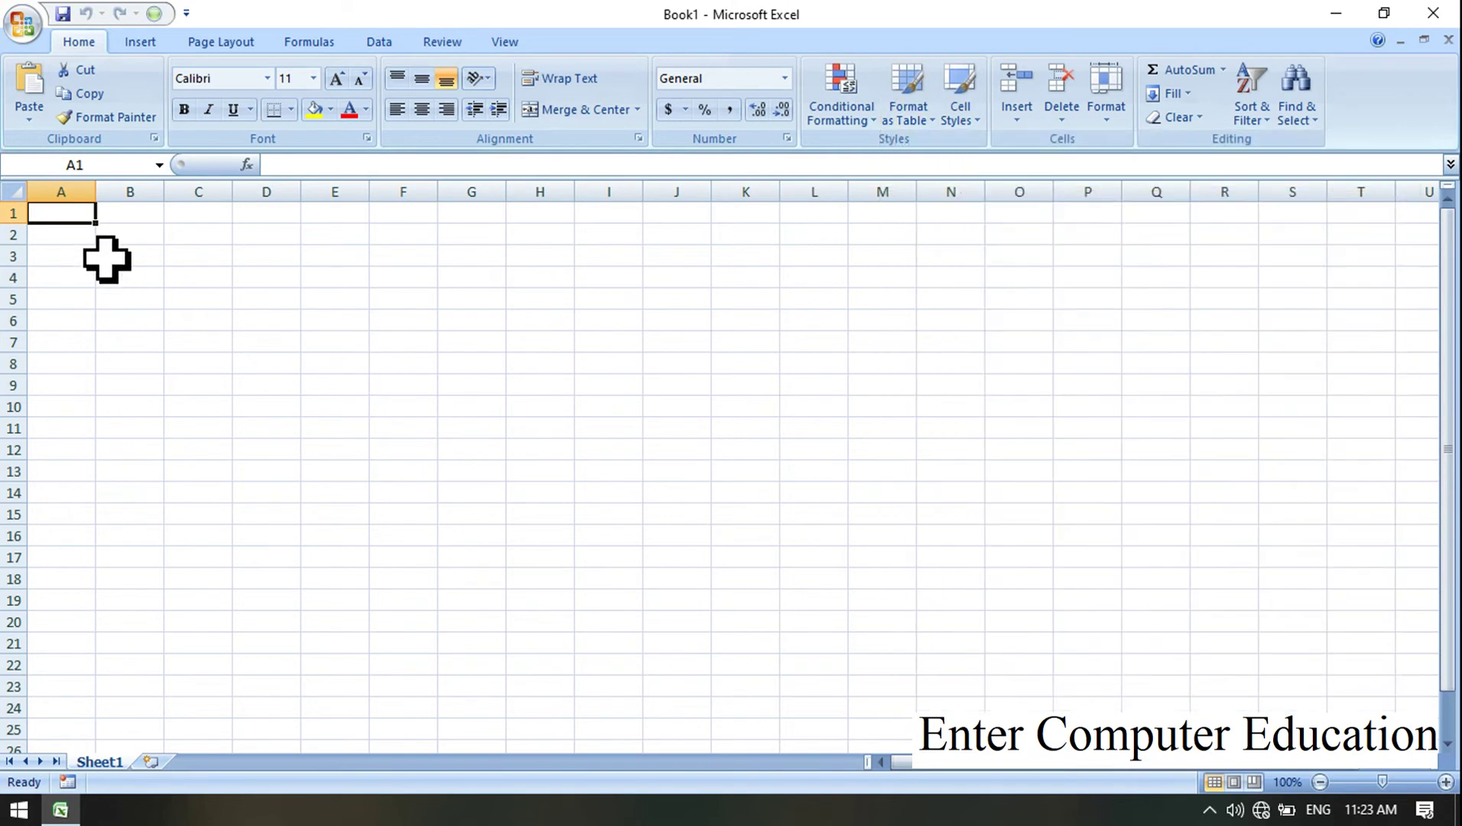
pyautogui.moveTo(72, 216); pyautogui.dragTo(632, 520)
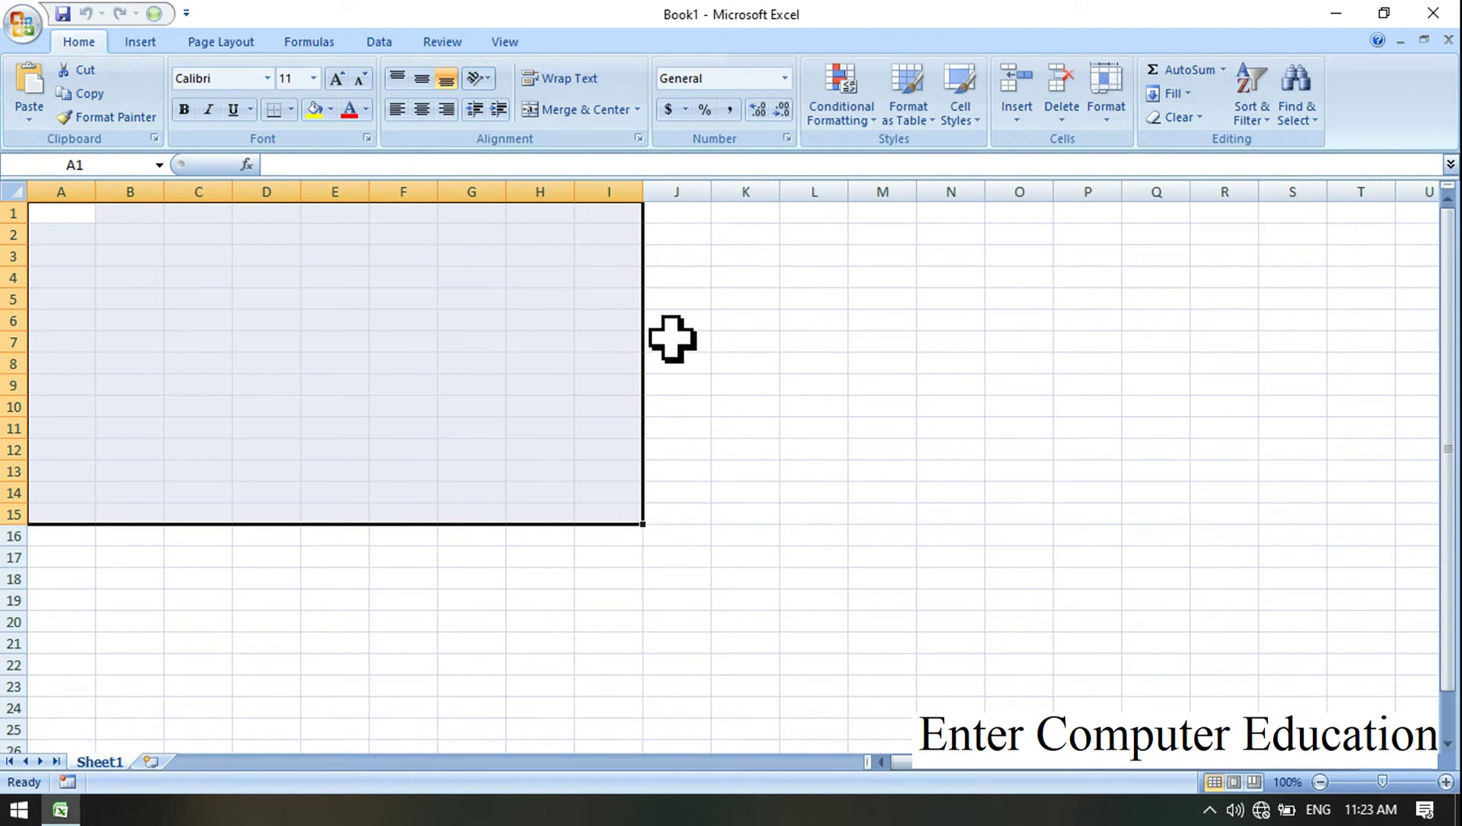
pyautogui.click(922, 107)
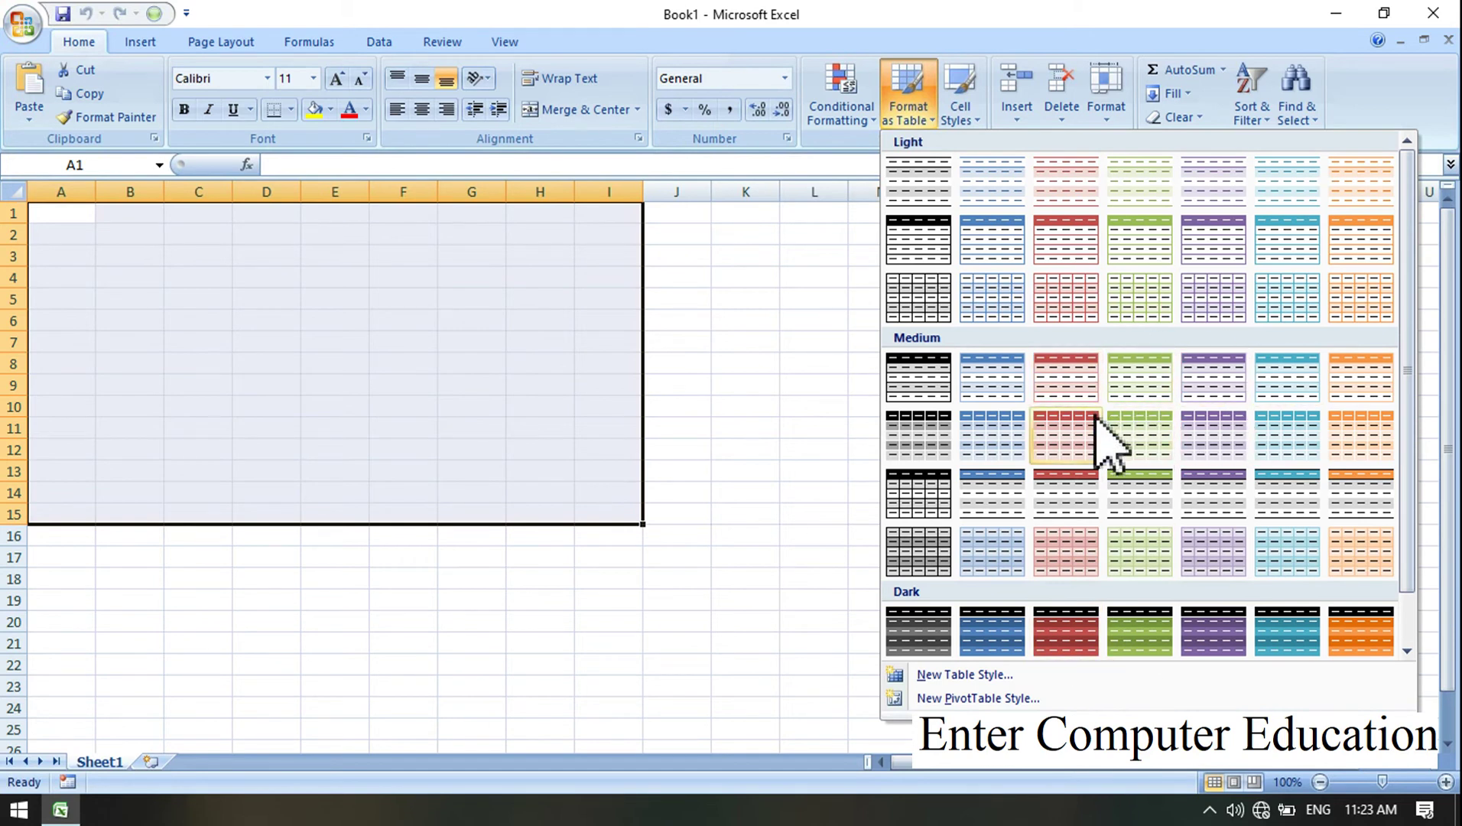
pyautogui.click(1156, 302)
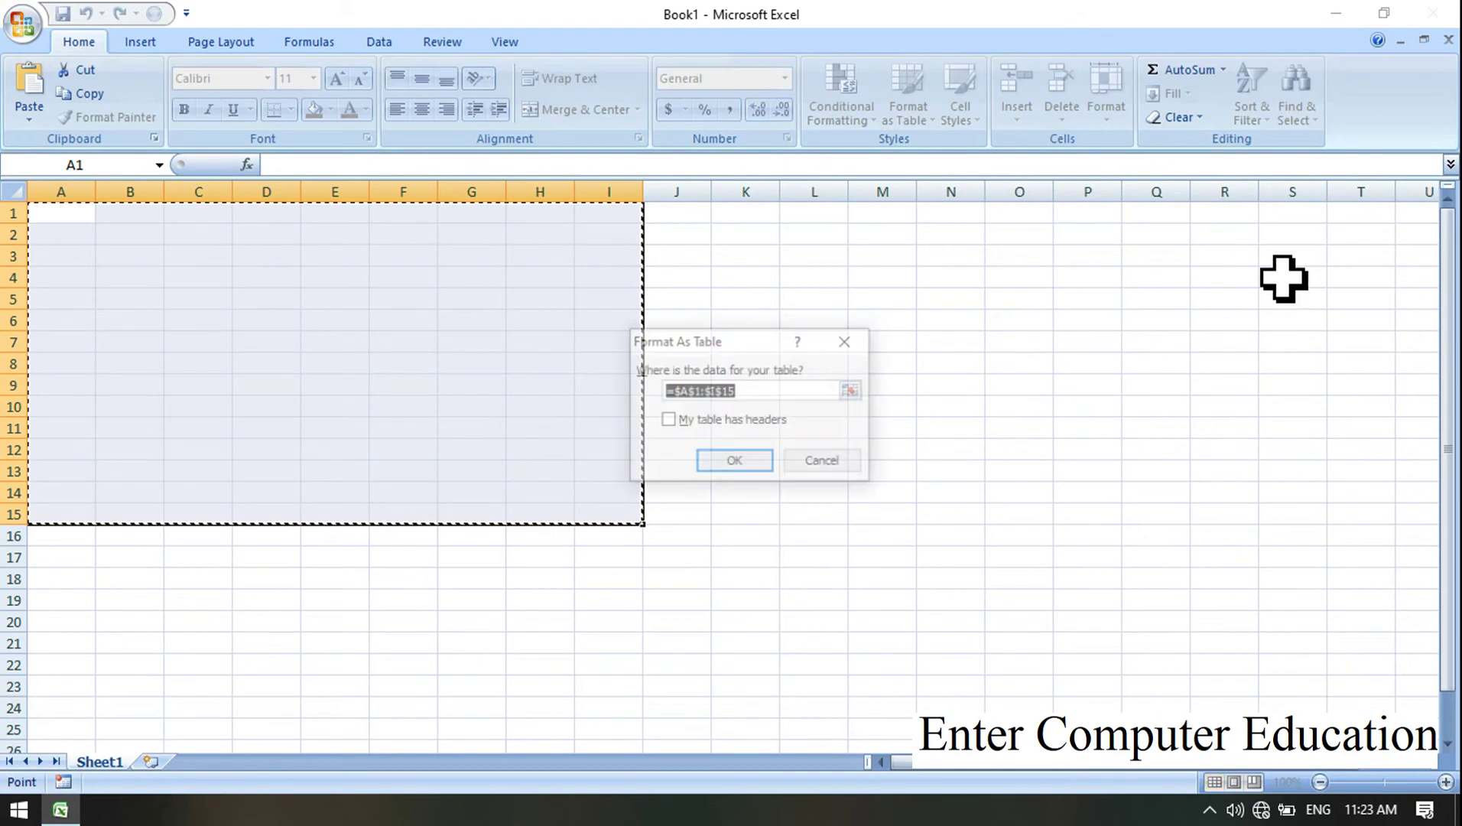
pyautogui.moveTo(729, 344); pyautogui.dragTo(842, 279)
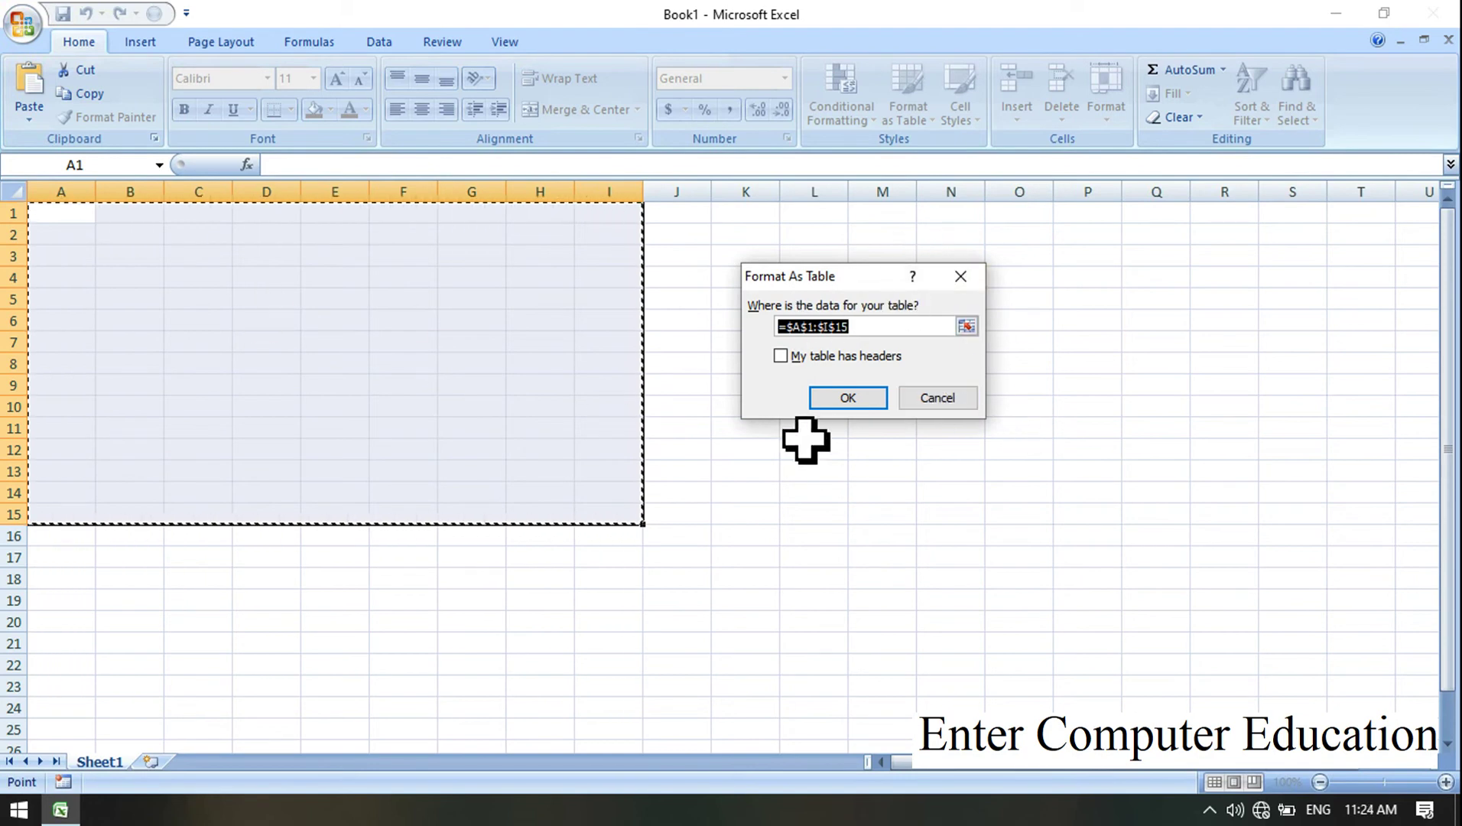
pyautogui.click(839, 400)
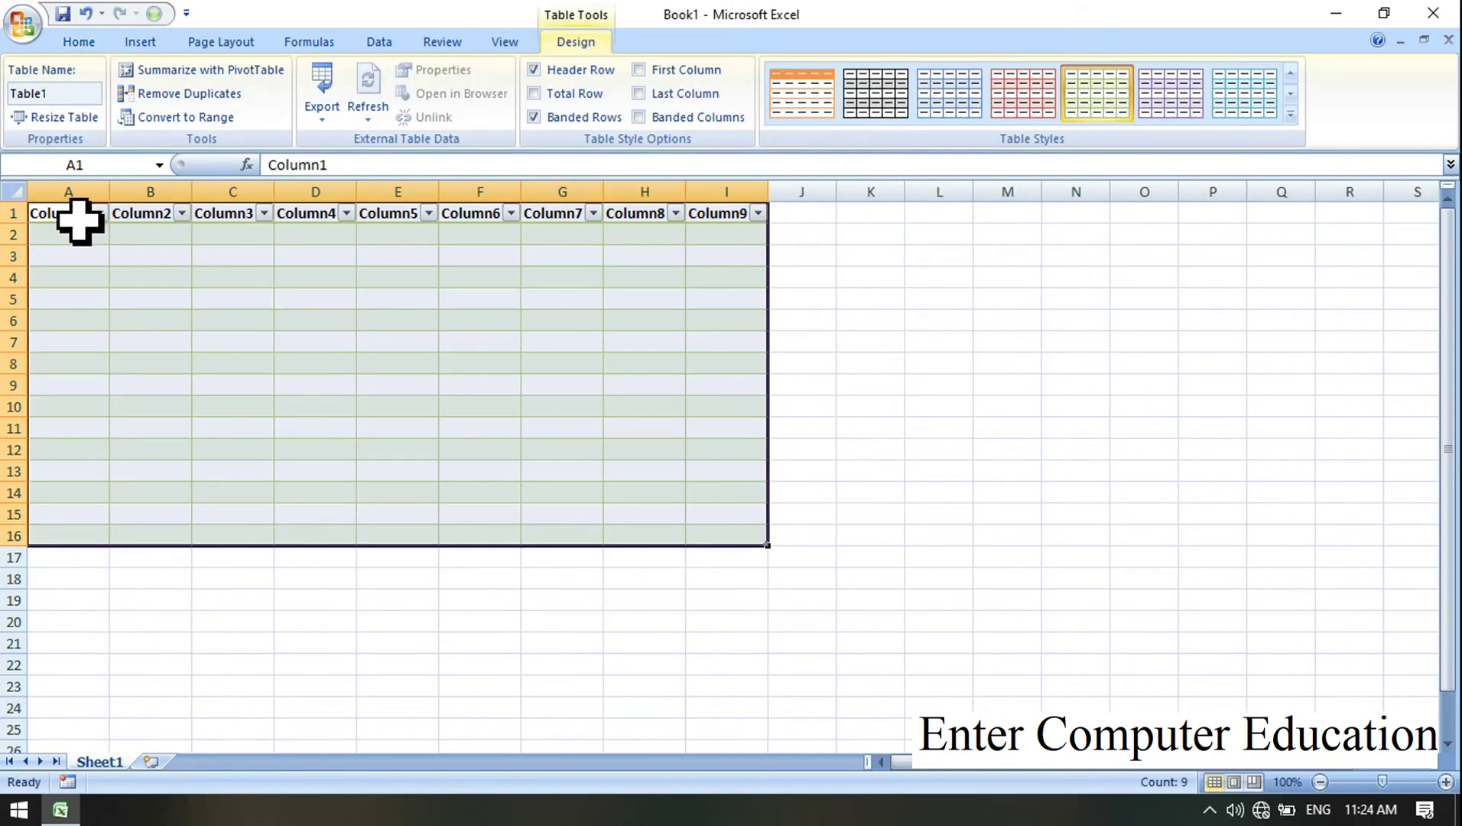
# Step: Zoom the sheet in to 130% and select the Column1 header cell A1
pyautogui.click(729, 430)
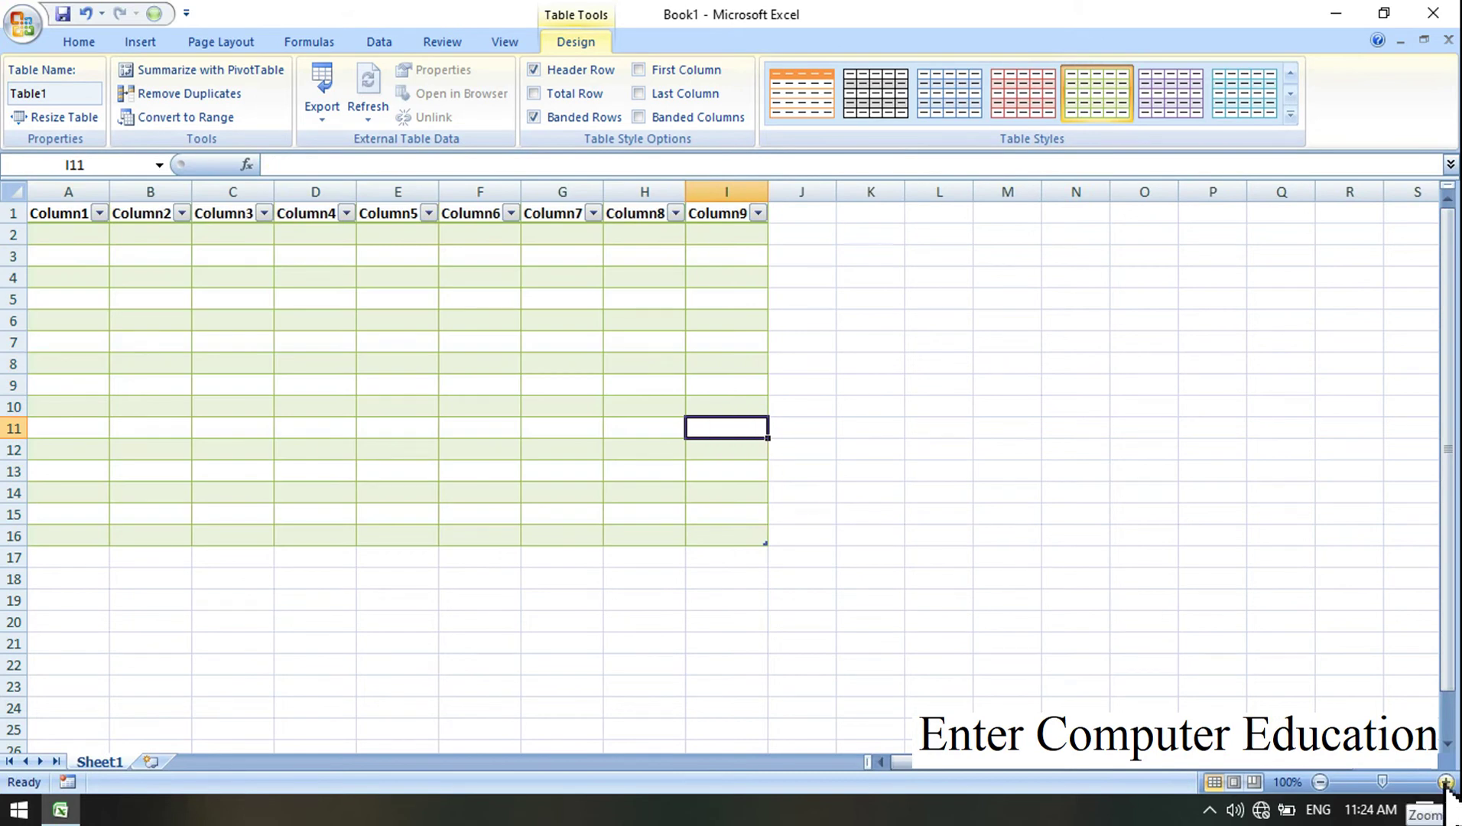
pyautogui.click(1445, 782)
pyautogui.click(1445, 782)
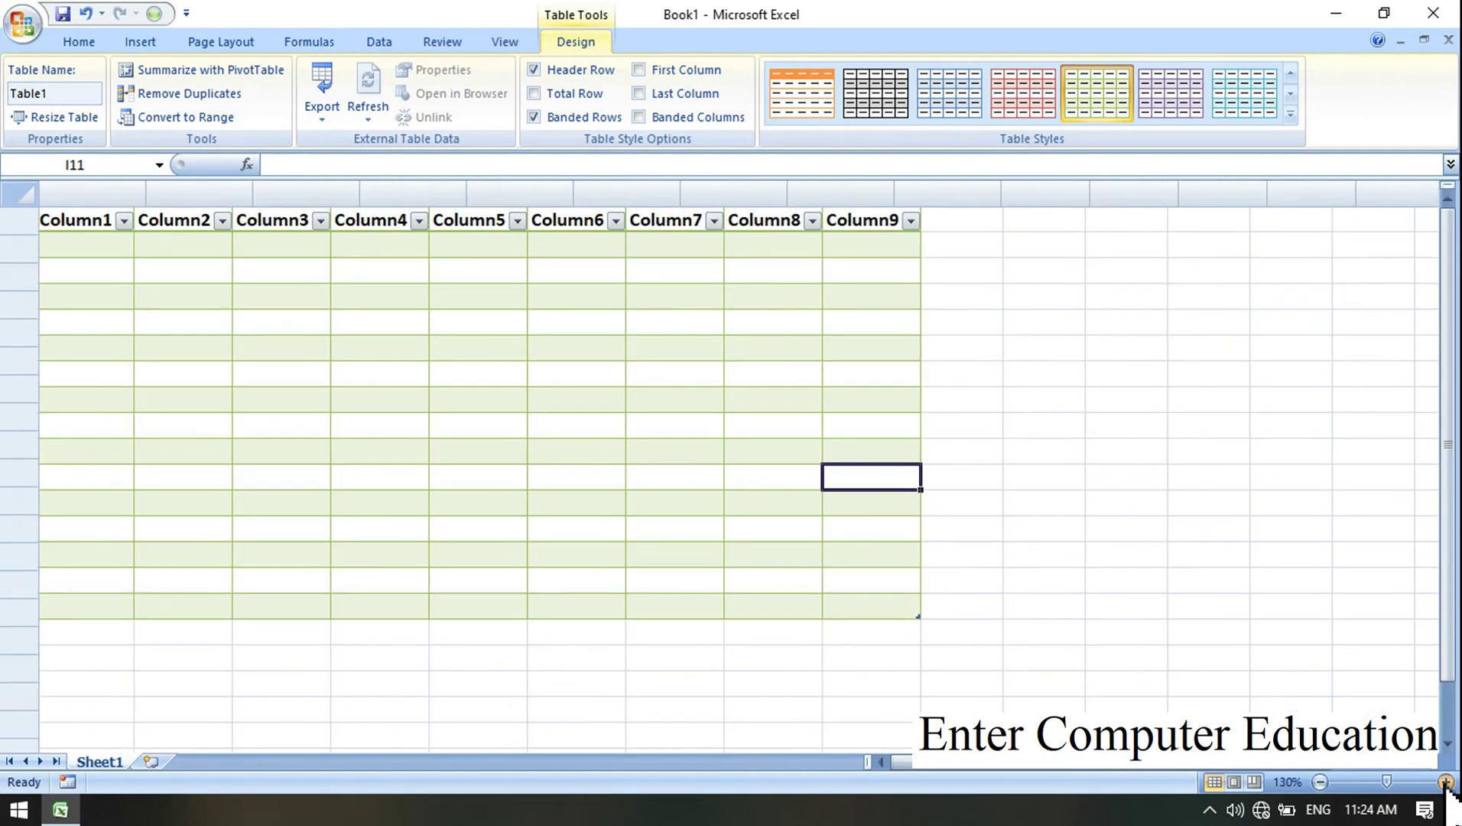
pyautogui.click(1446, 782)
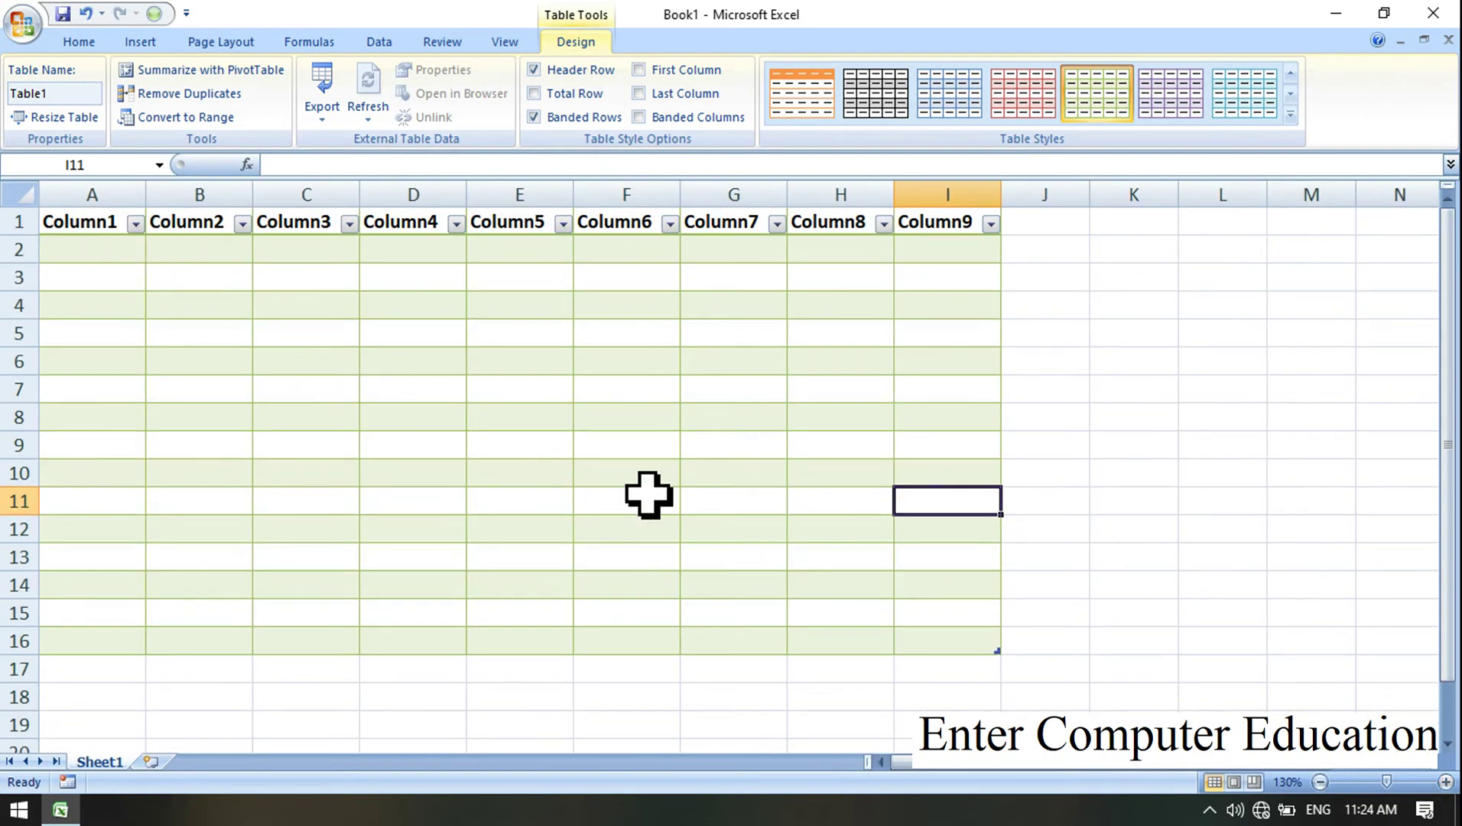
pyautogui.click(78, 222)
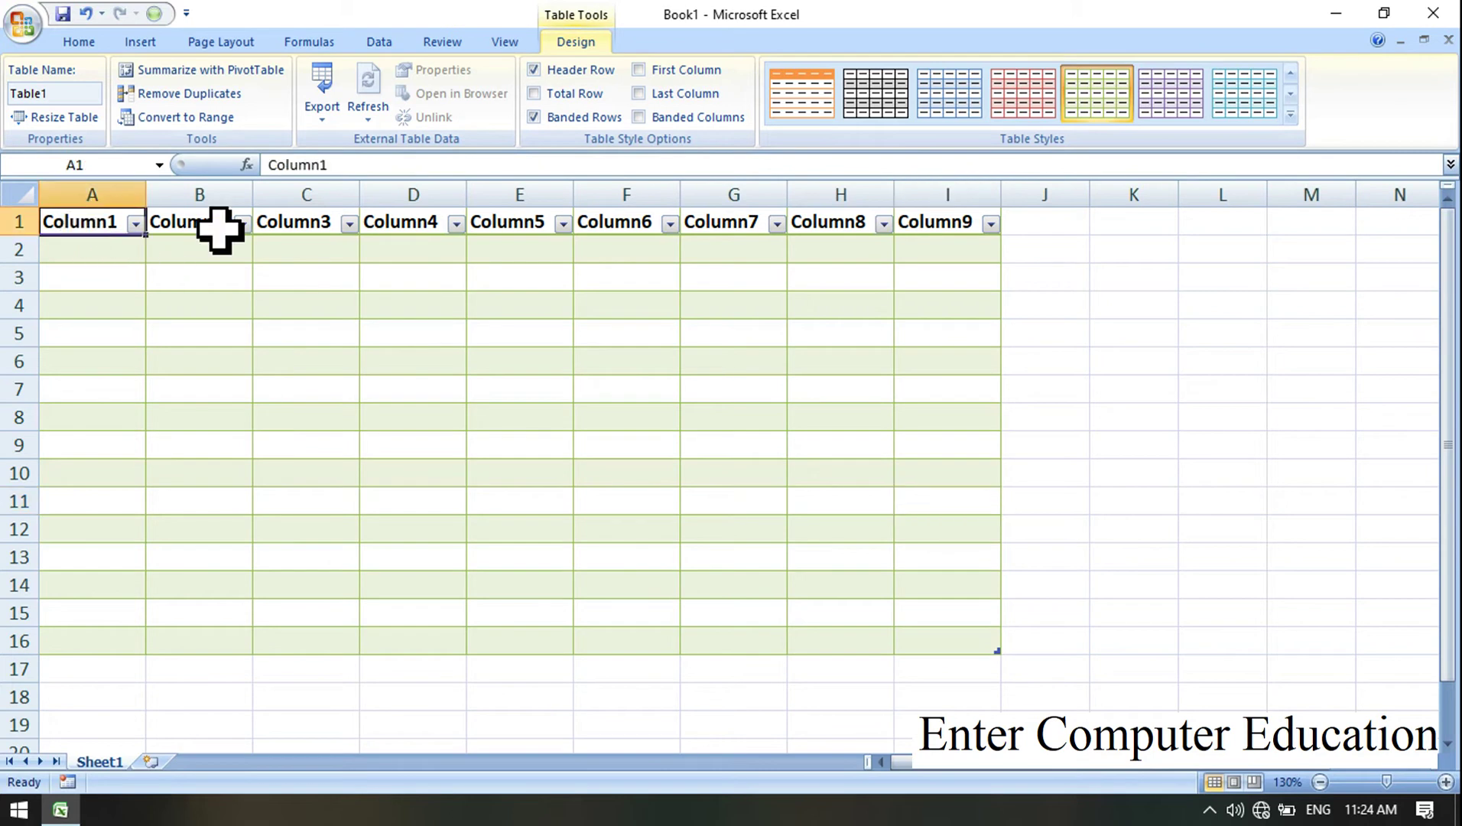
pyautogui.click(216, 222)
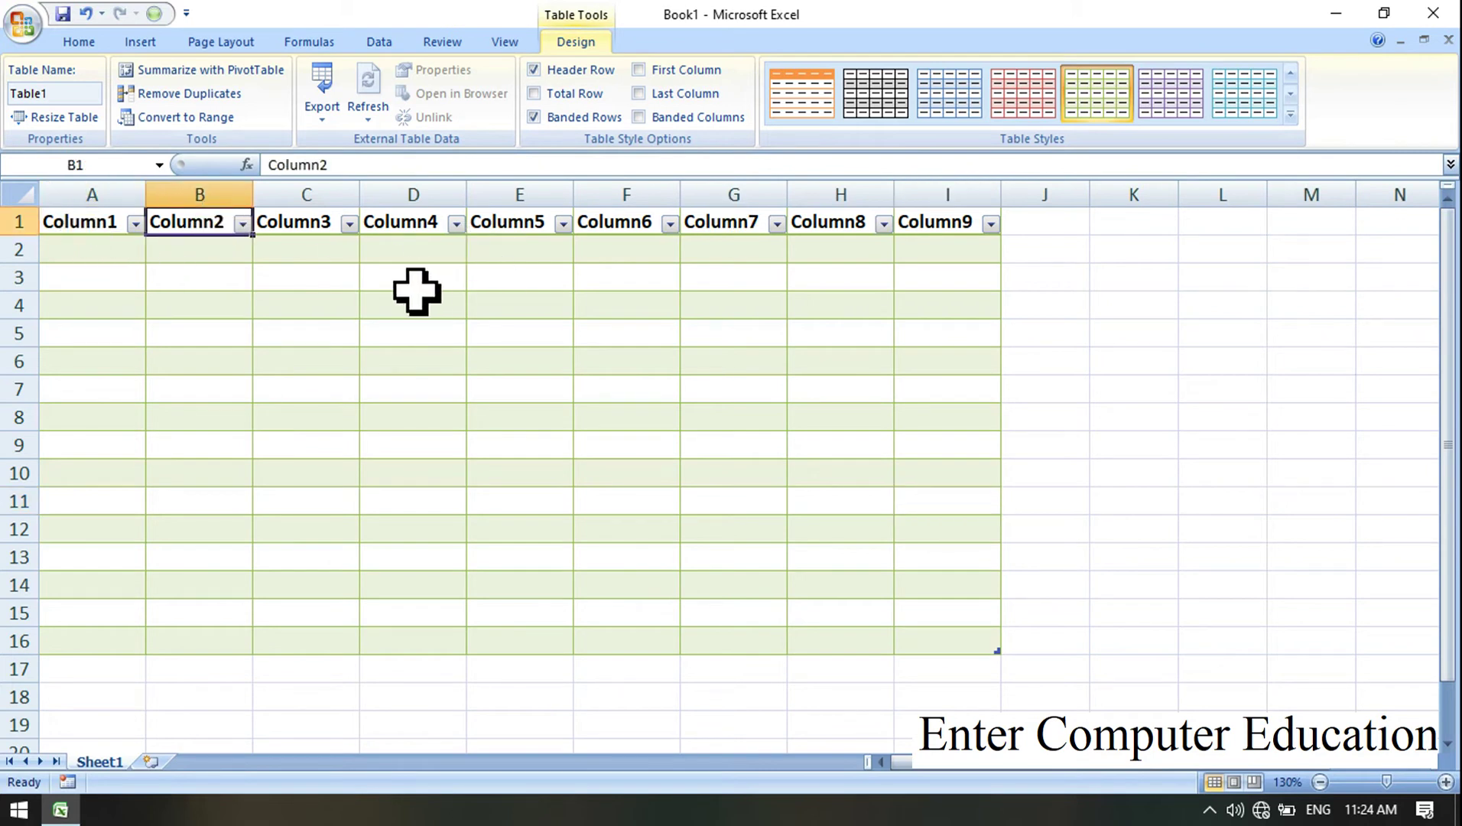
pyautogui.click(108, 228)
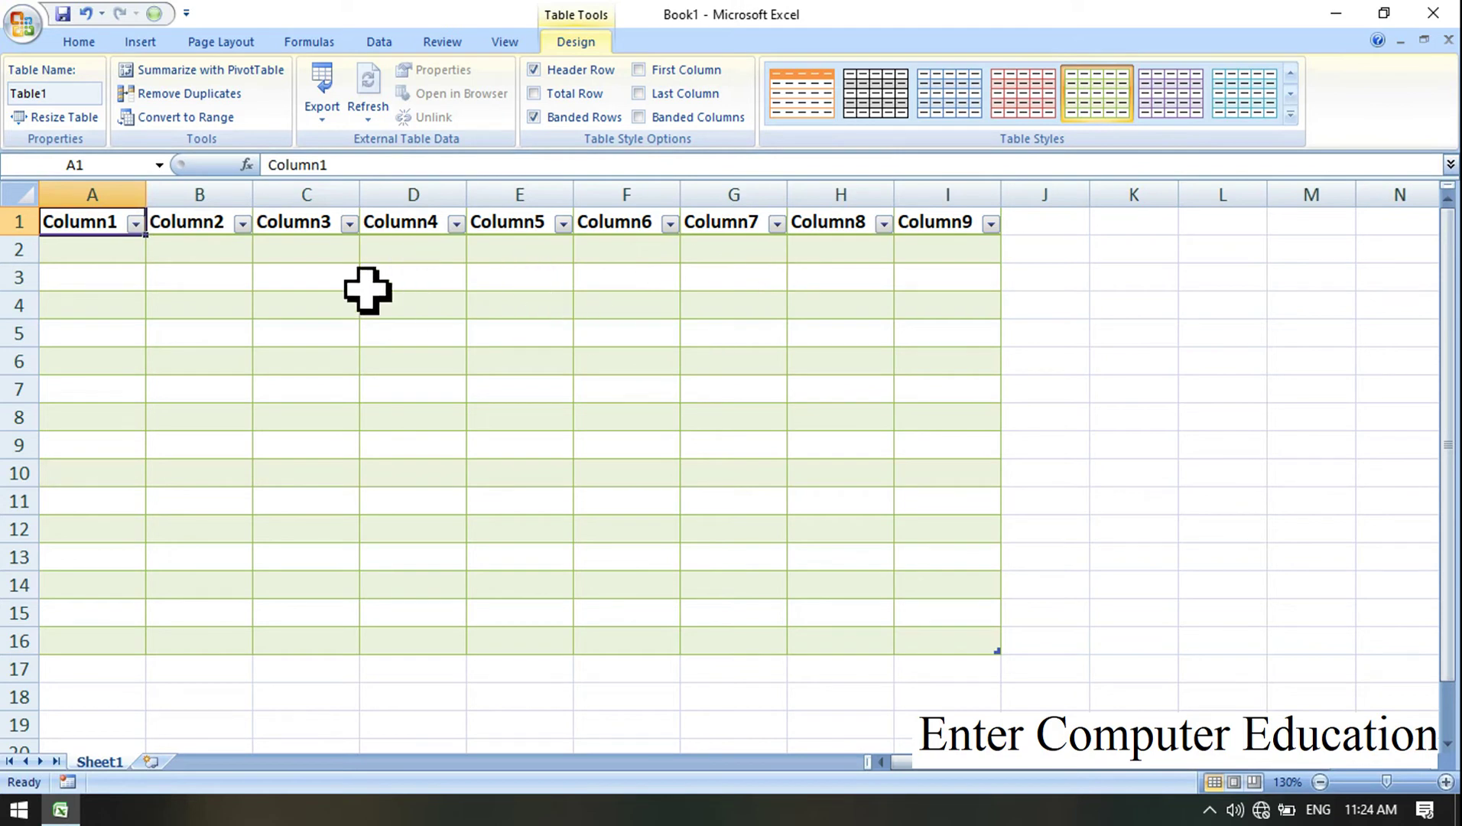
# Step: Rename headers A1:E1 to Sl No., Name, Class, Pin and City
pyautogui.write('Sl No.')
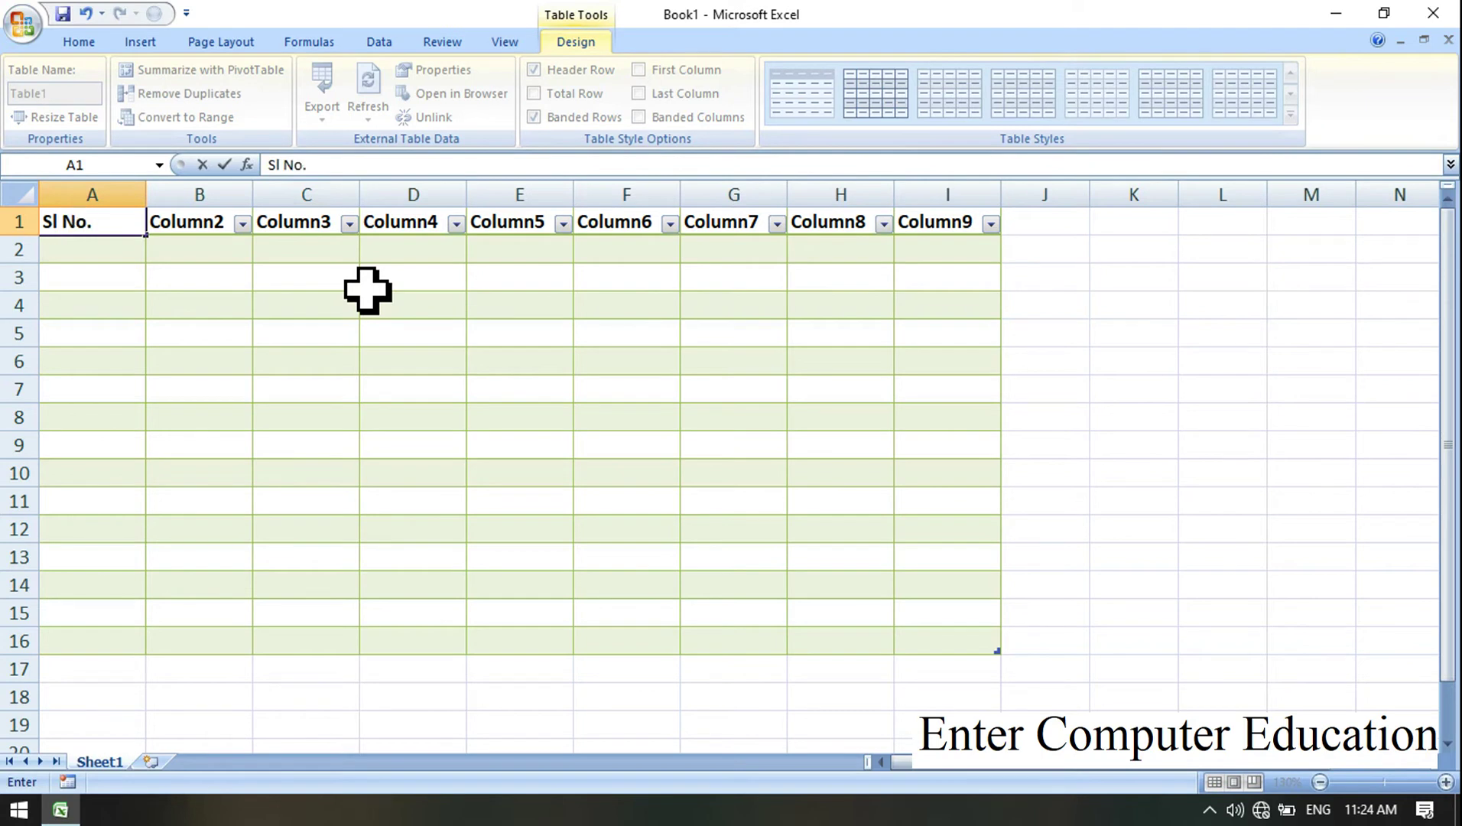
pyautogui.press('Tab')
pyautogui.press('BackSpace')
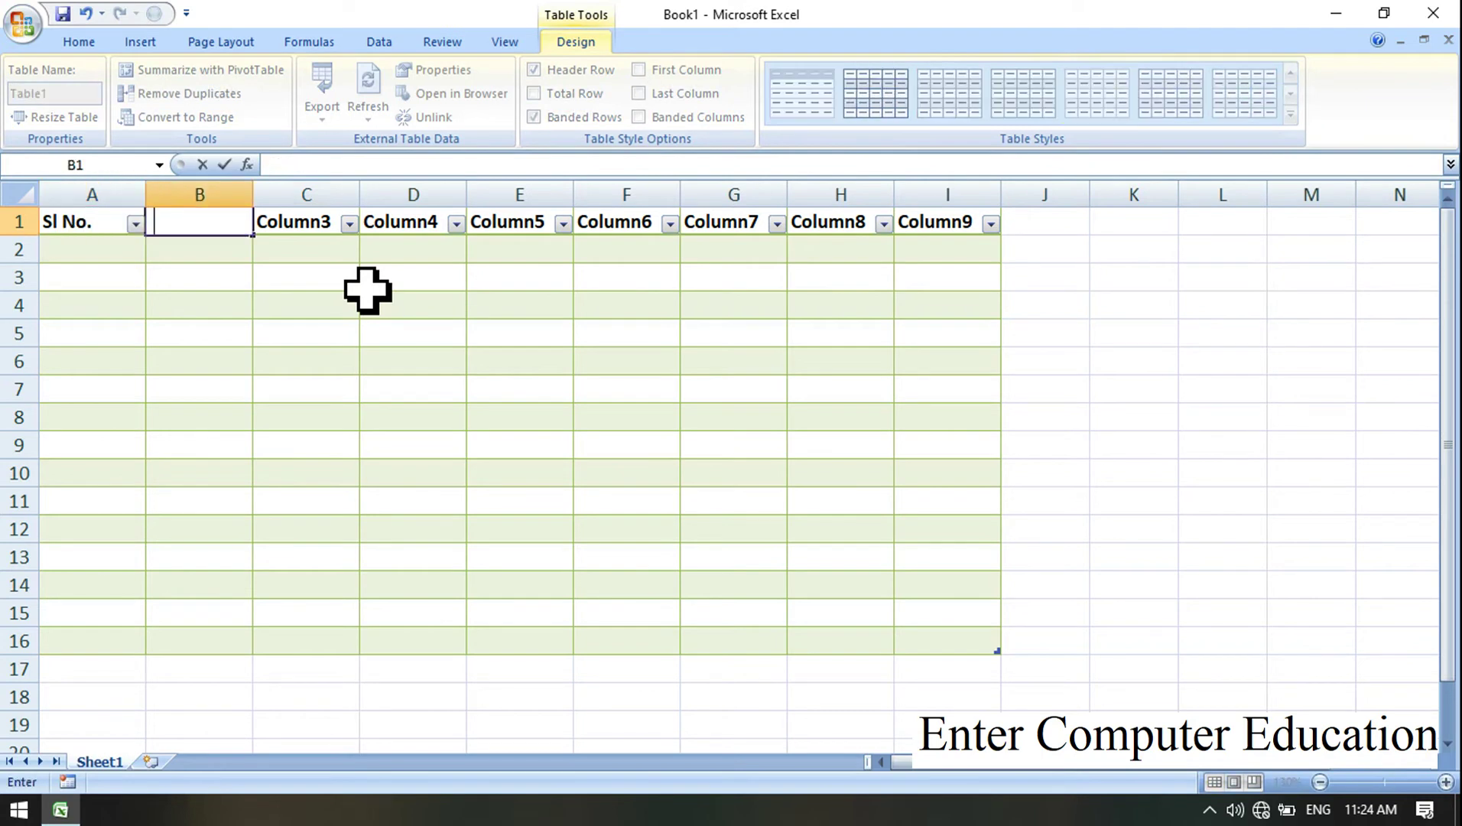
pyautogui.write('Na')
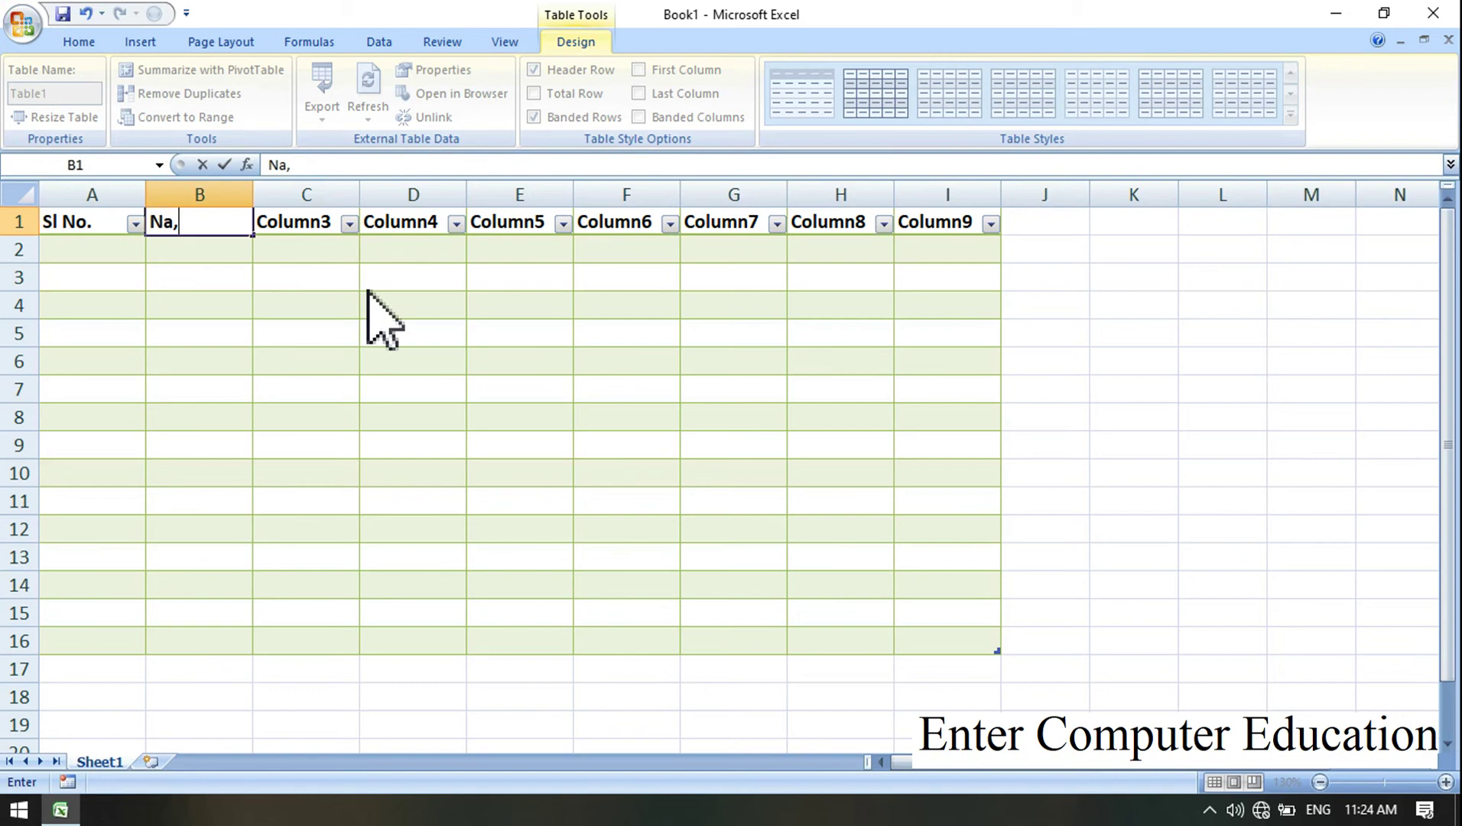
pyautogui.write('me')
pyautogui.click(320, 223)
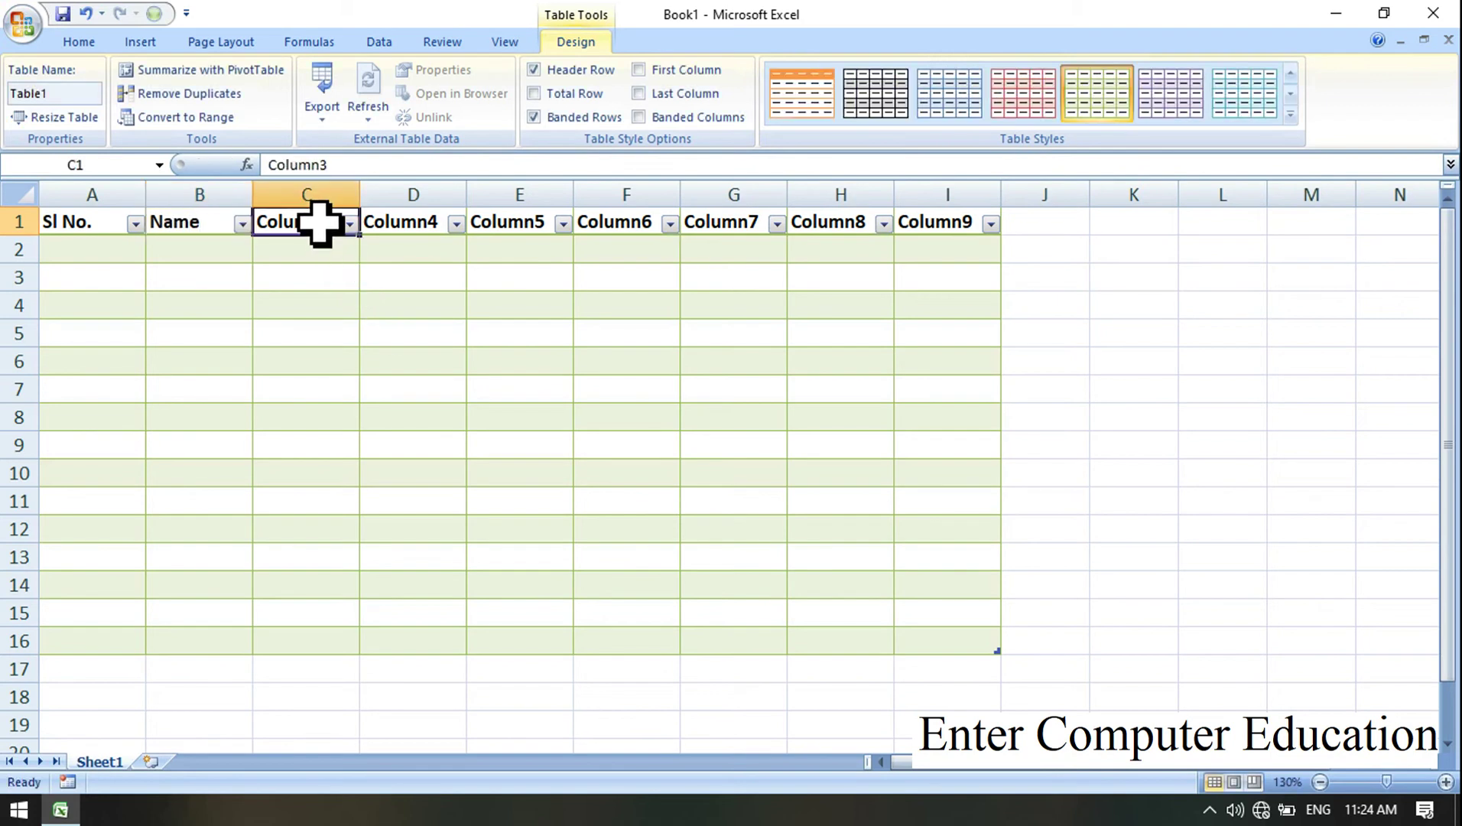
pyautogui.write('Class')
pyautogui.click(427, 226)
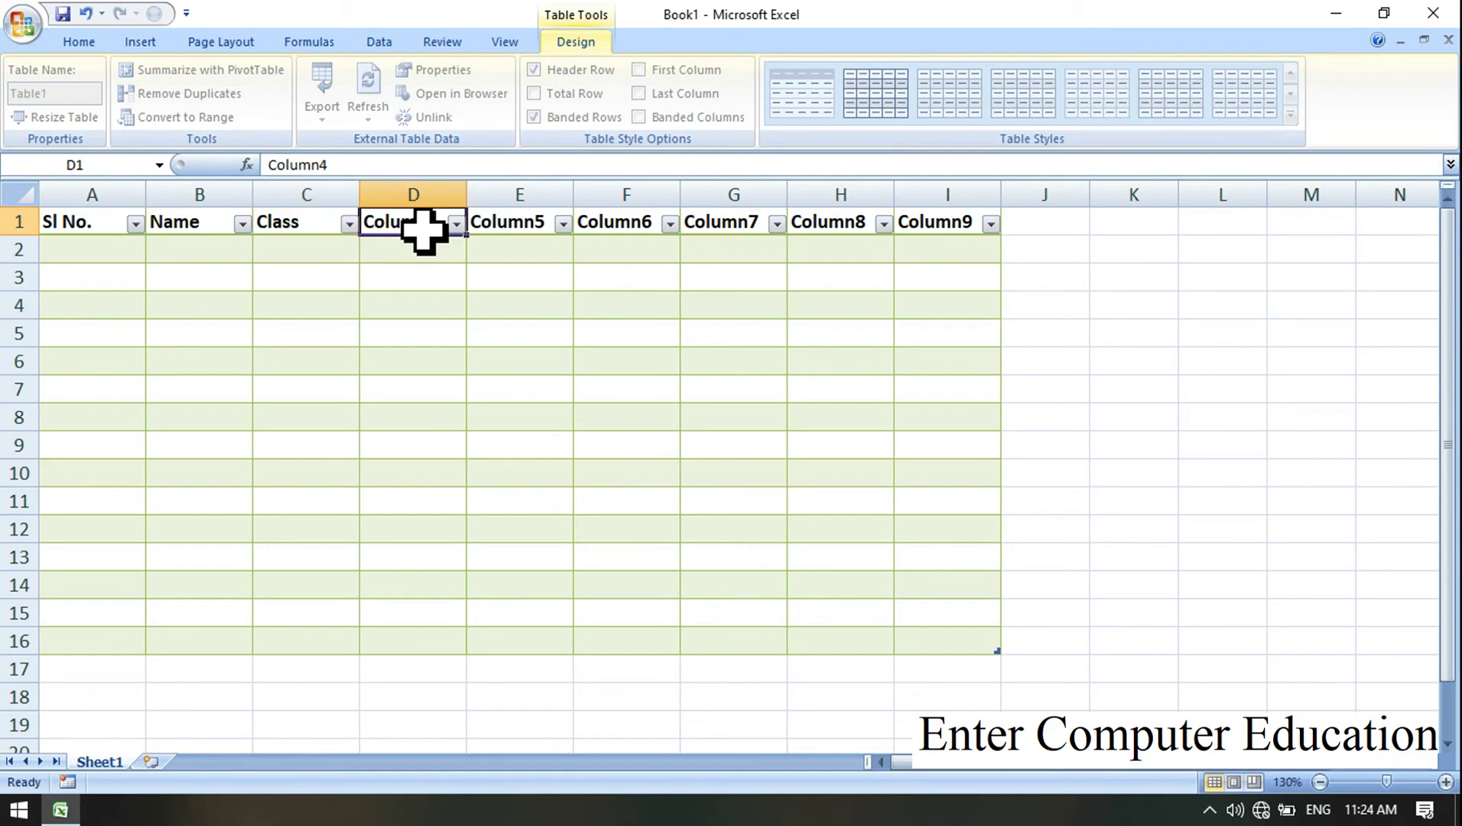
pyautogui.write('Pin')
pyautogui.click(496, 230)
pyautogui.write('C')
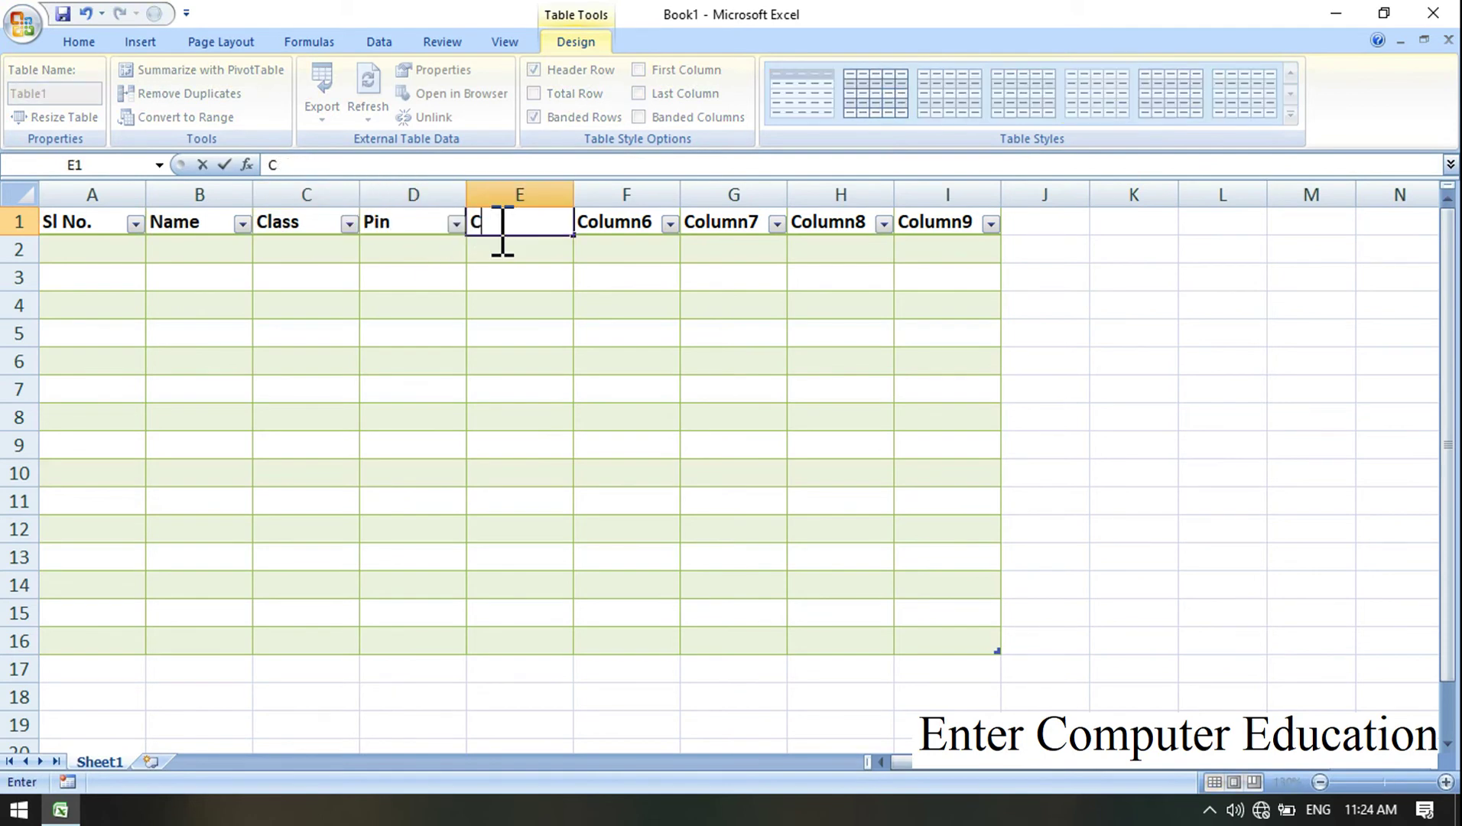
pyautogui.write('ity')
pyautogui.click(633, 228)
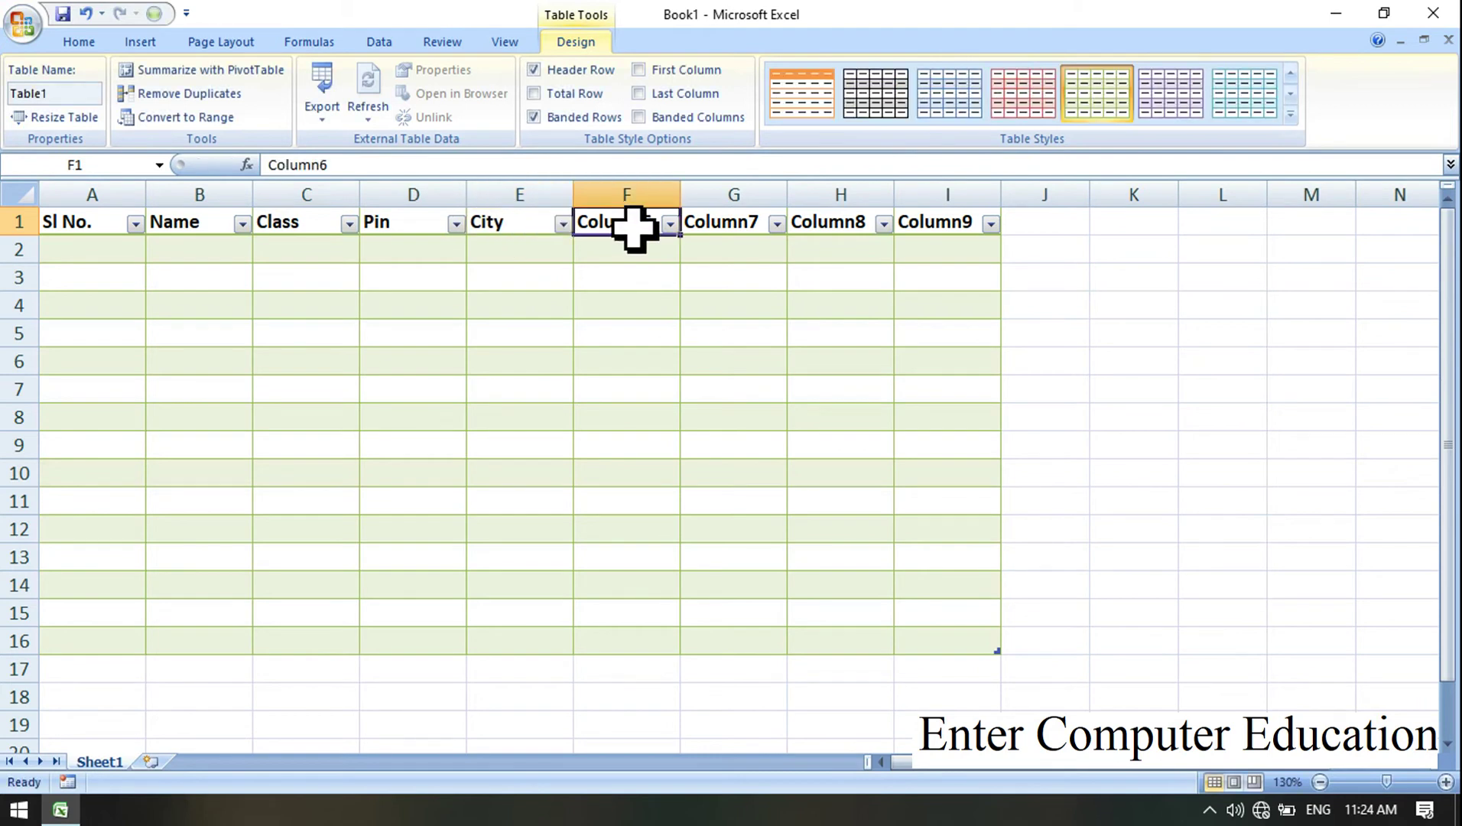
# Step: Rename headers F1:I1 to Mob. No., Category, Fee and Aadhar No
pyautogui.write('Mob. No')
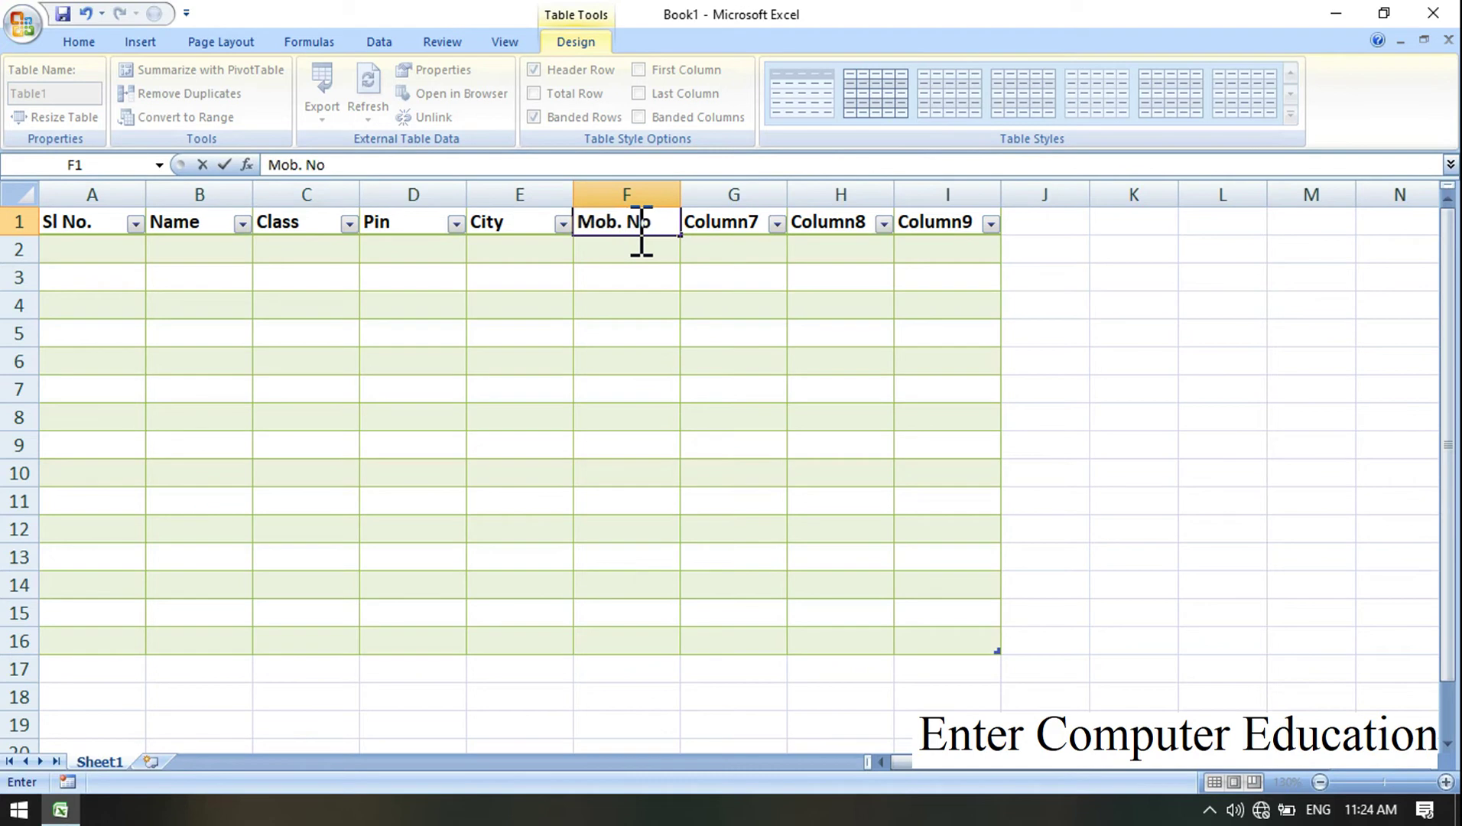
pyautogui.write('.')
pyautogui.press('Tab')
pyautogui.write('C')
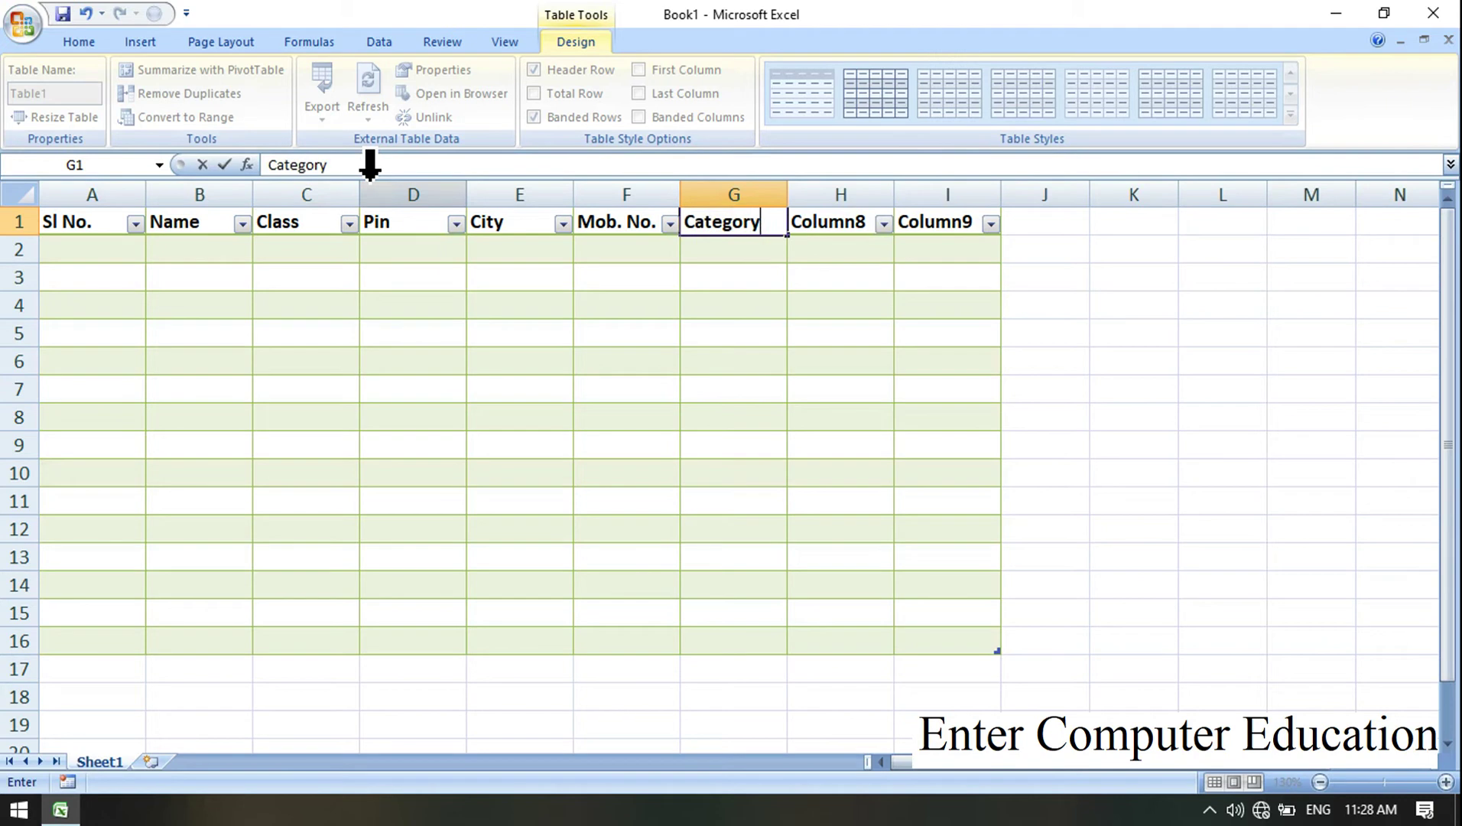
pyautogui.press('Tab')
pyautogui.write('Fee')
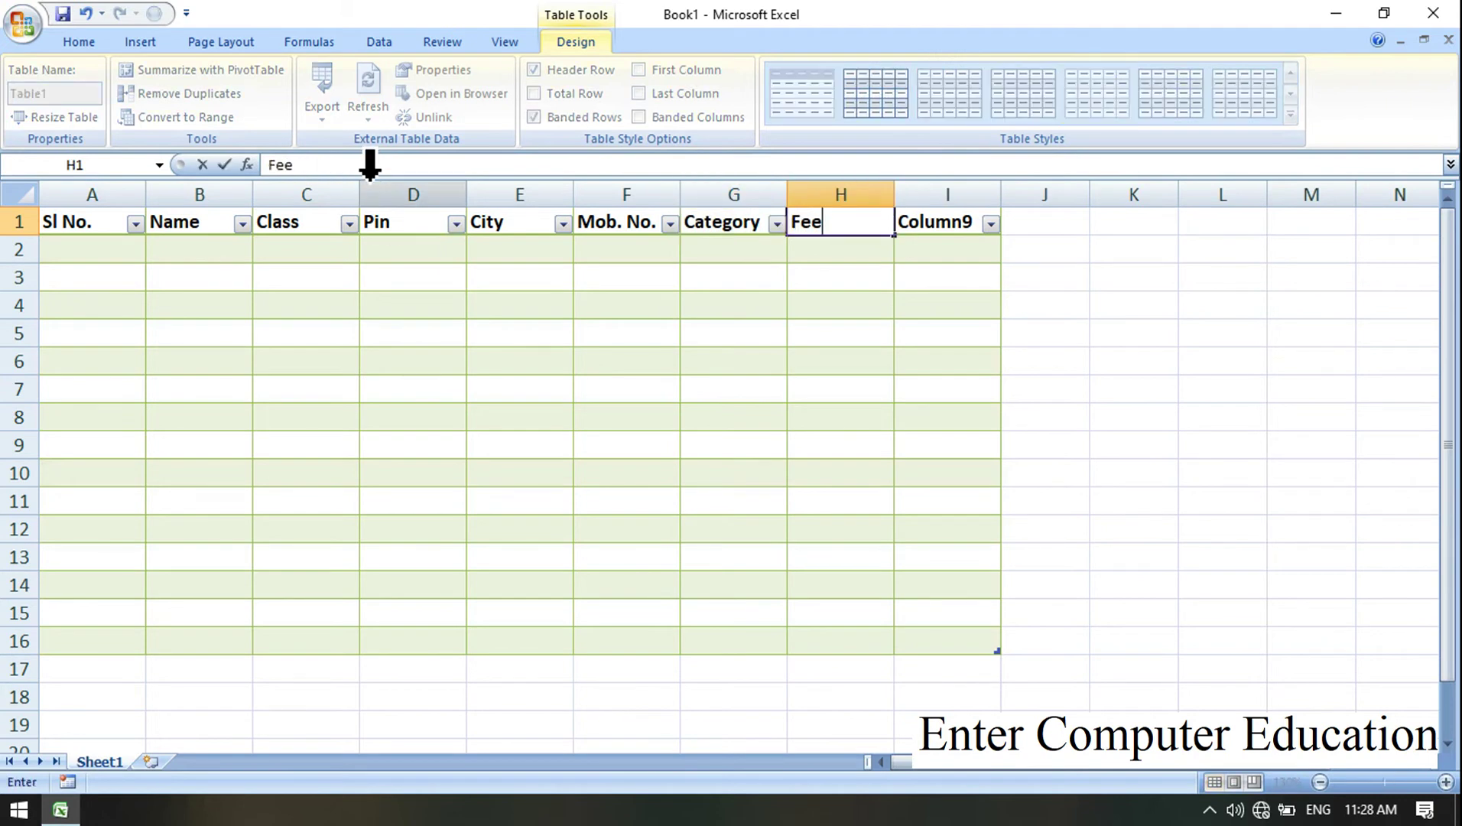
pyautogui.press('Tab')
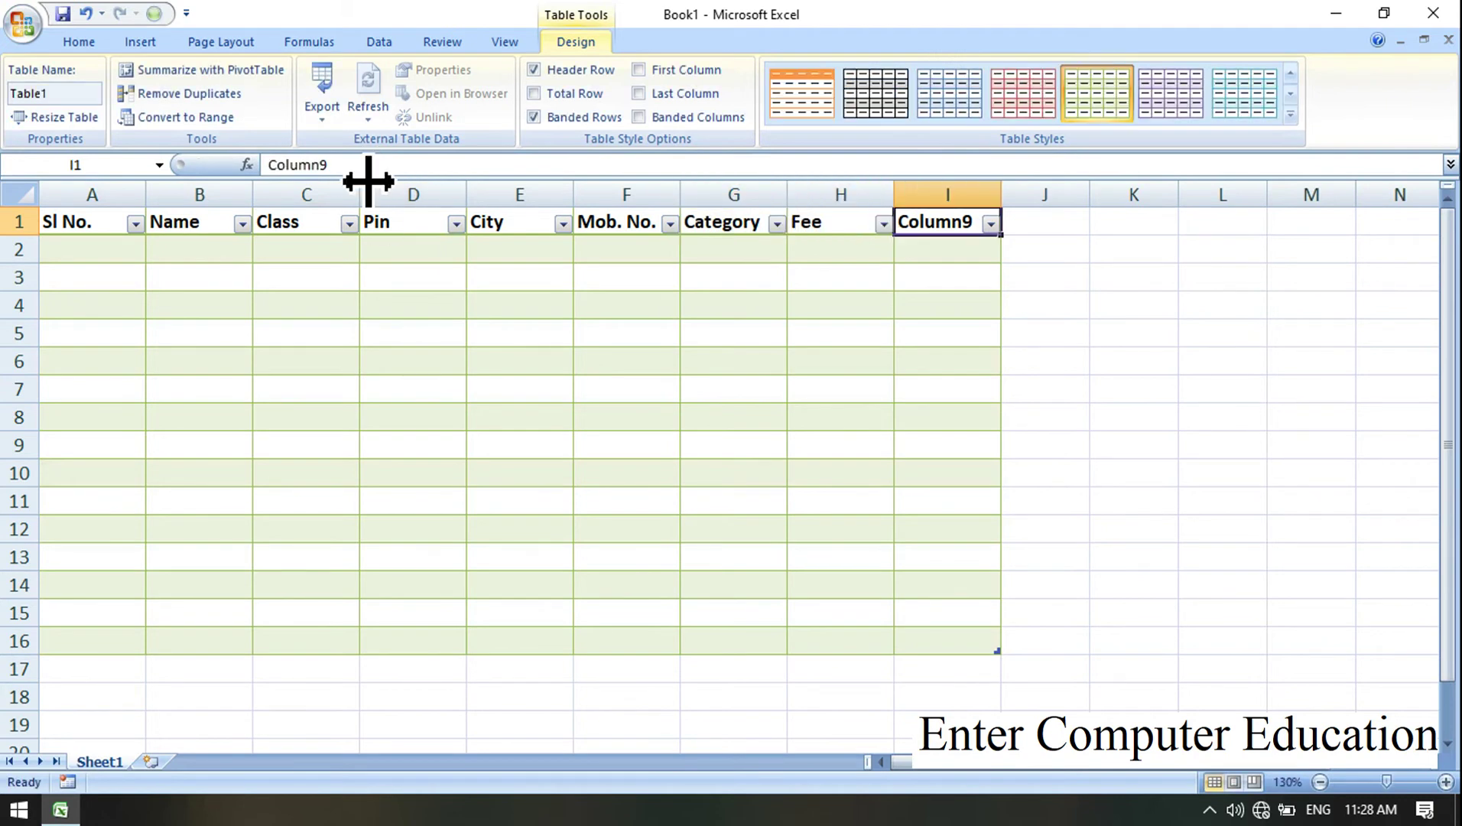
pyautogui.write('Aadhar No')
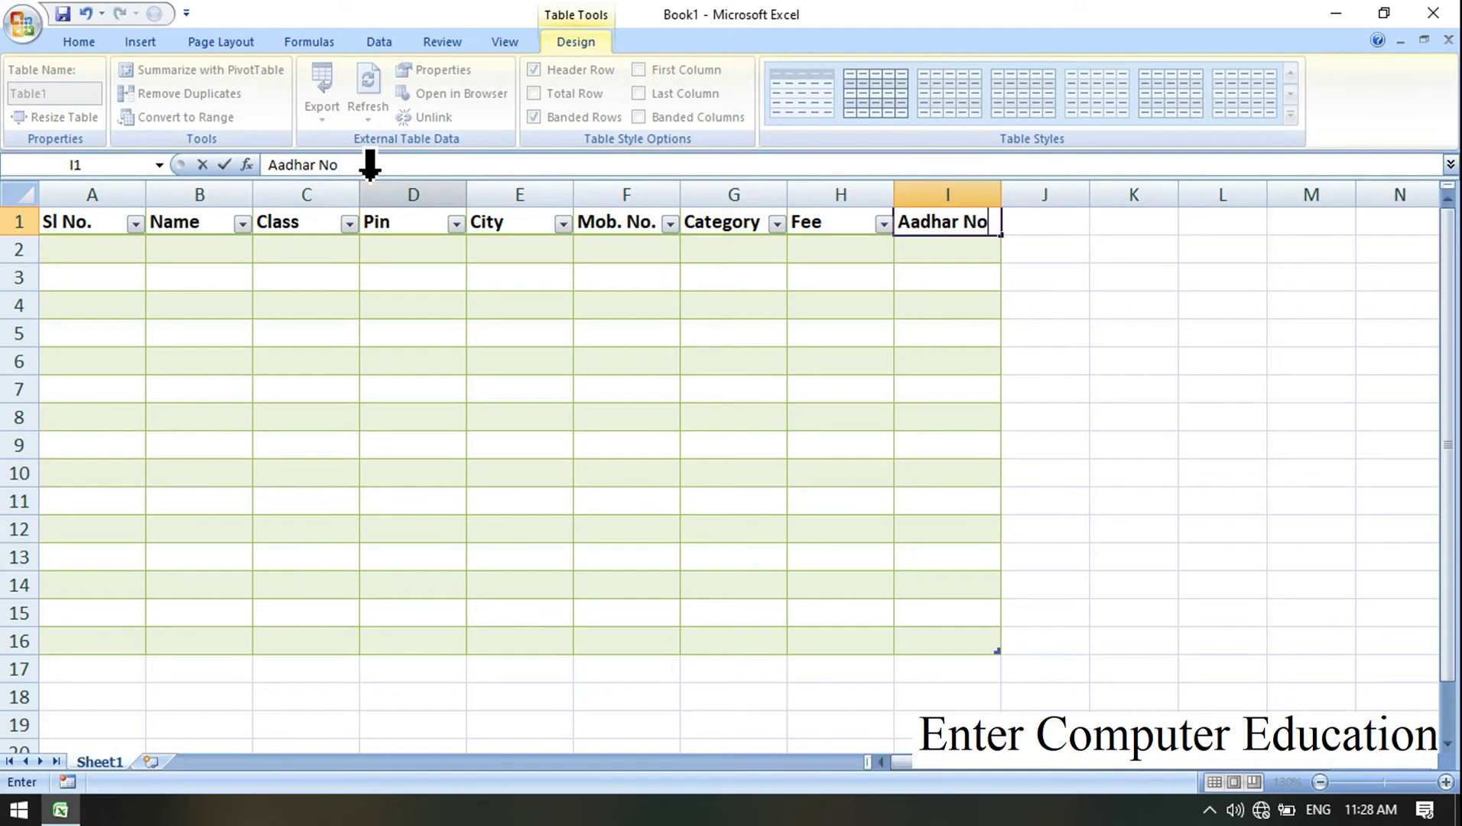
pyautogui.click(484, 314)
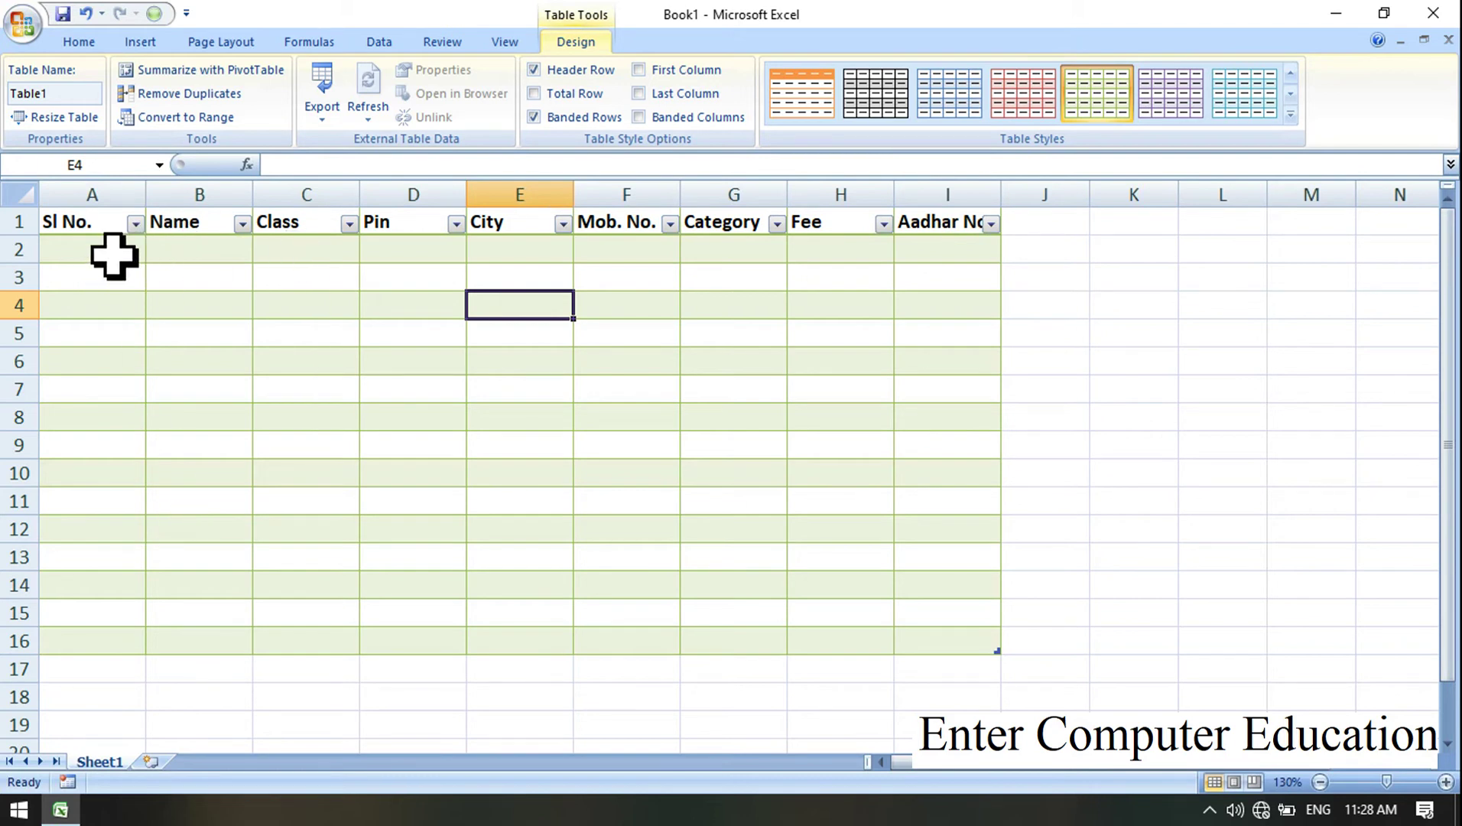
# Step: Enter serial 1, the student's name, class DCA, the pin code and city Bhopal in row 2
pyautogui.click(114, 256)
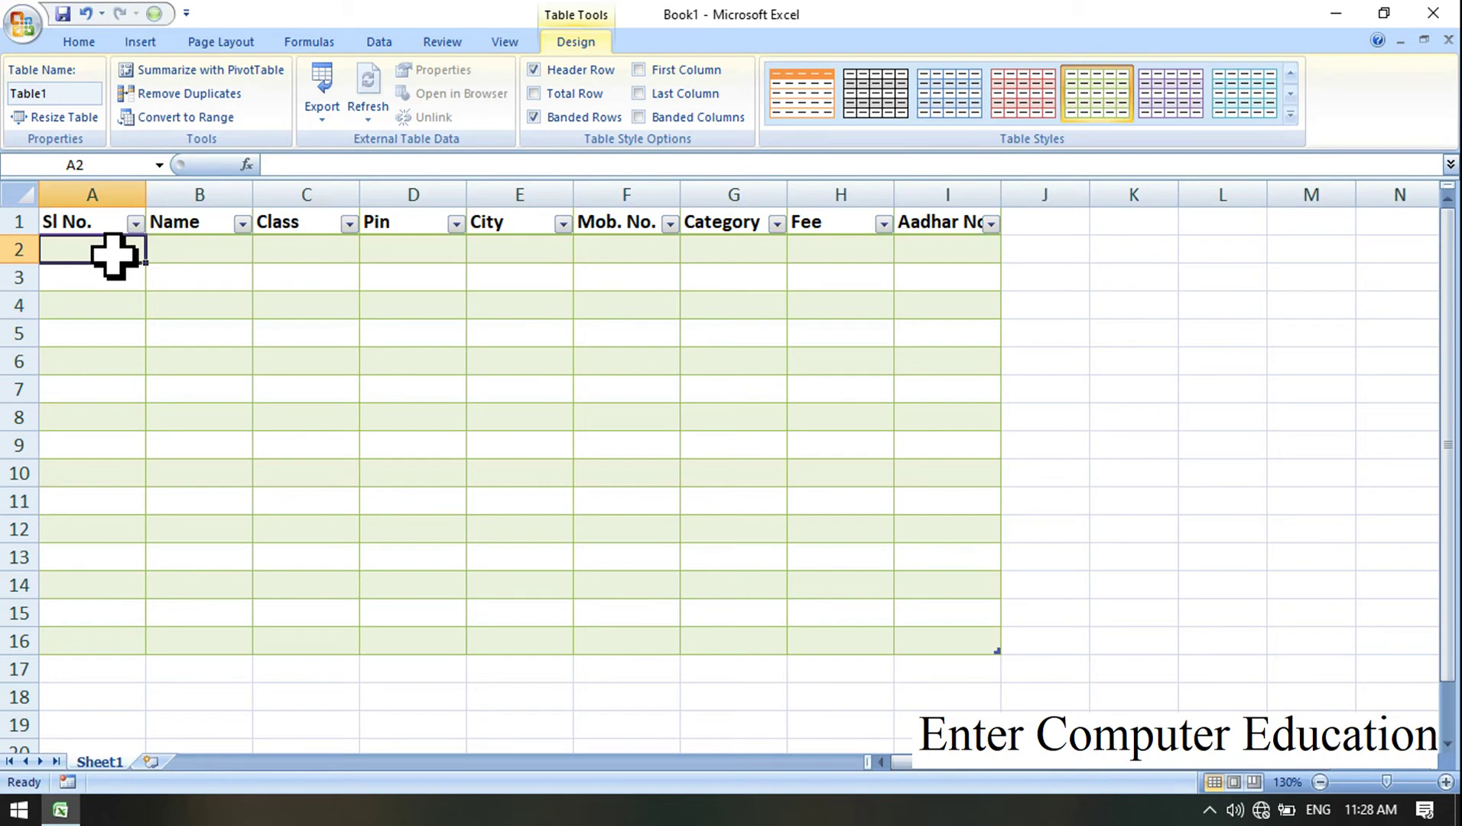
pyautogui.write('1')
pyautogui.press('Tab')
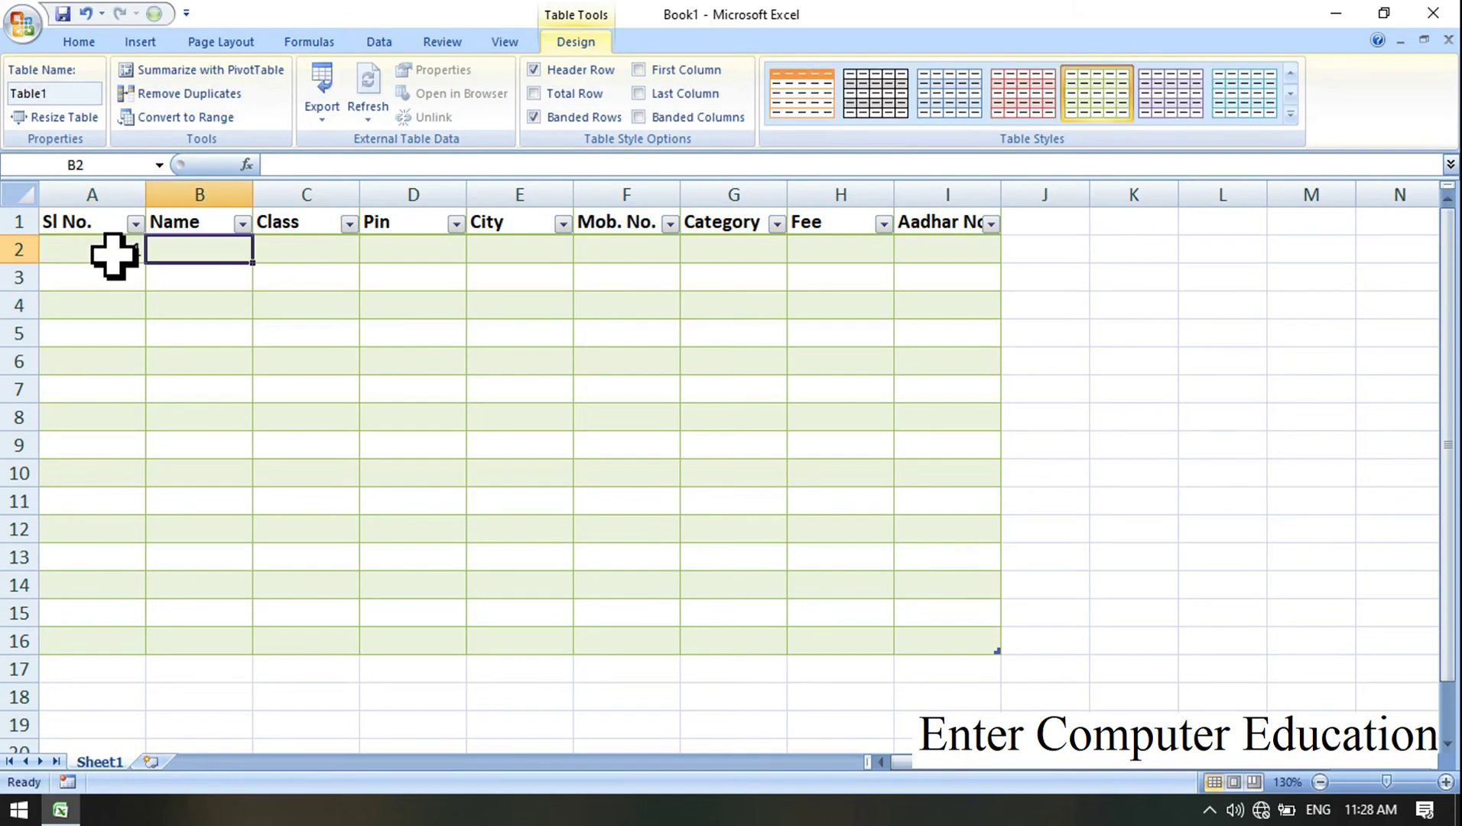
pyautogui.write('Ankit')
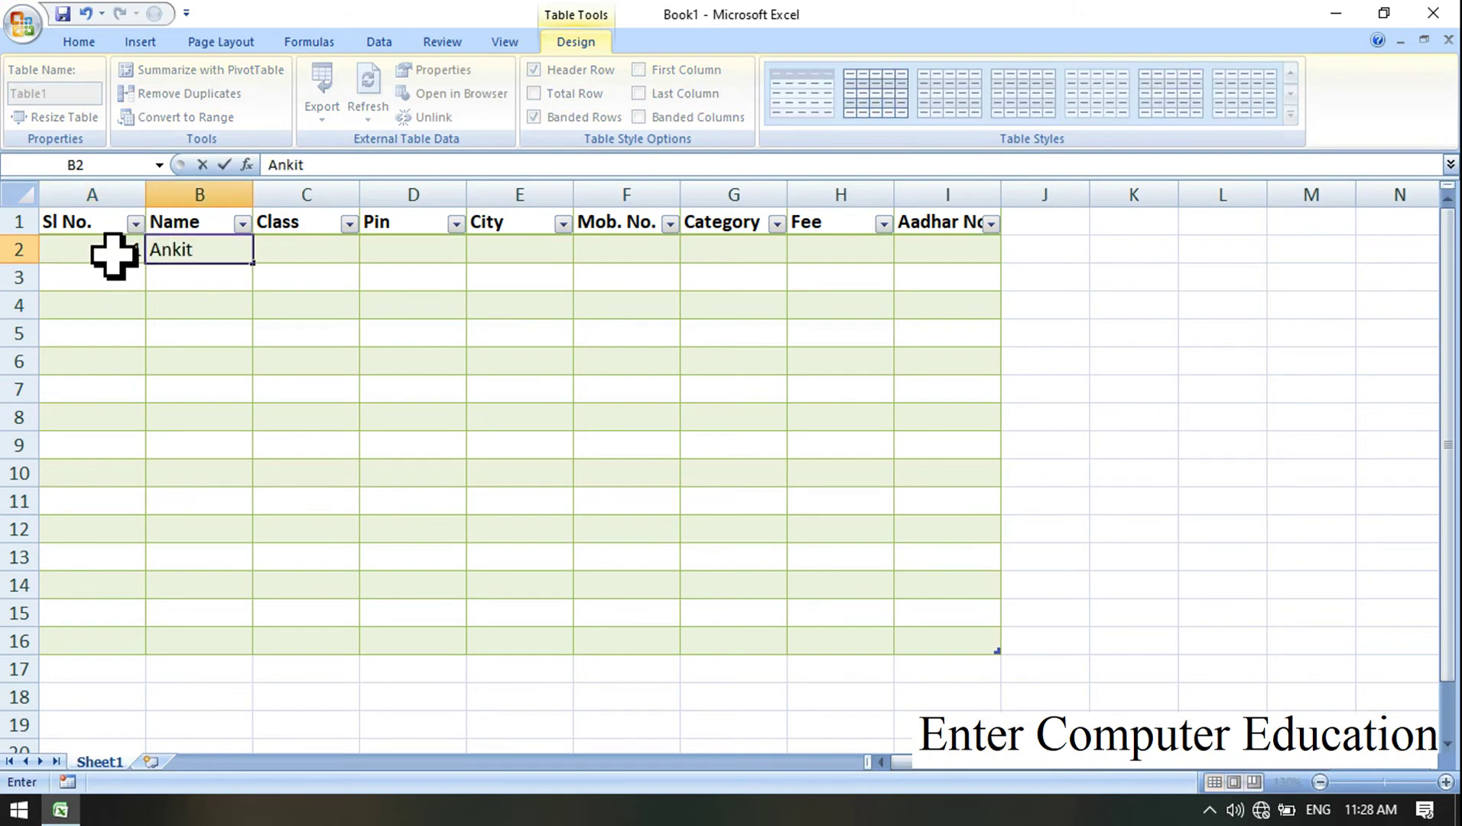
pyautogui.press('Tab')
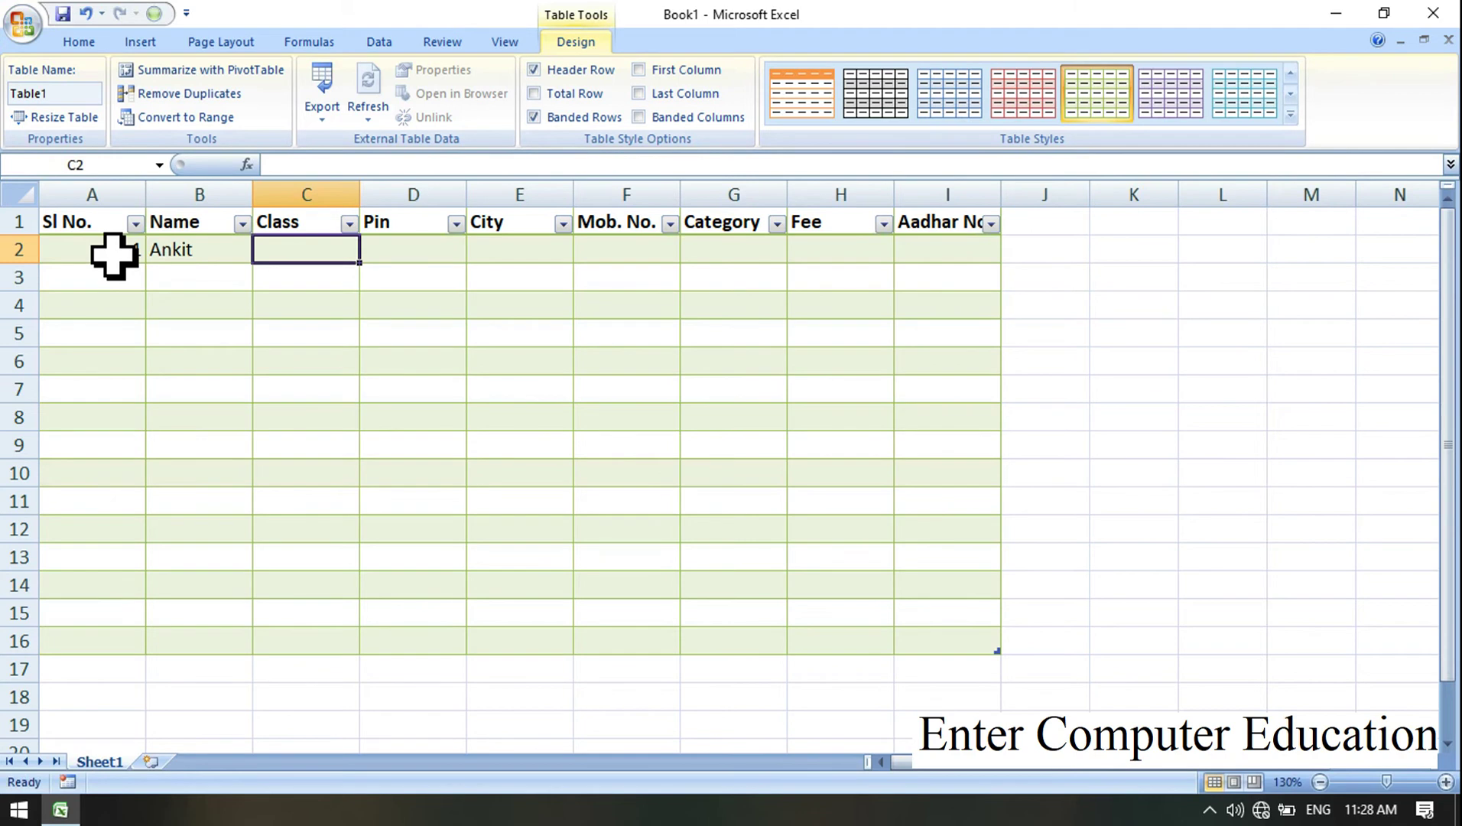
pyautogui.write('DCA')
pyautogui.press('Tab')
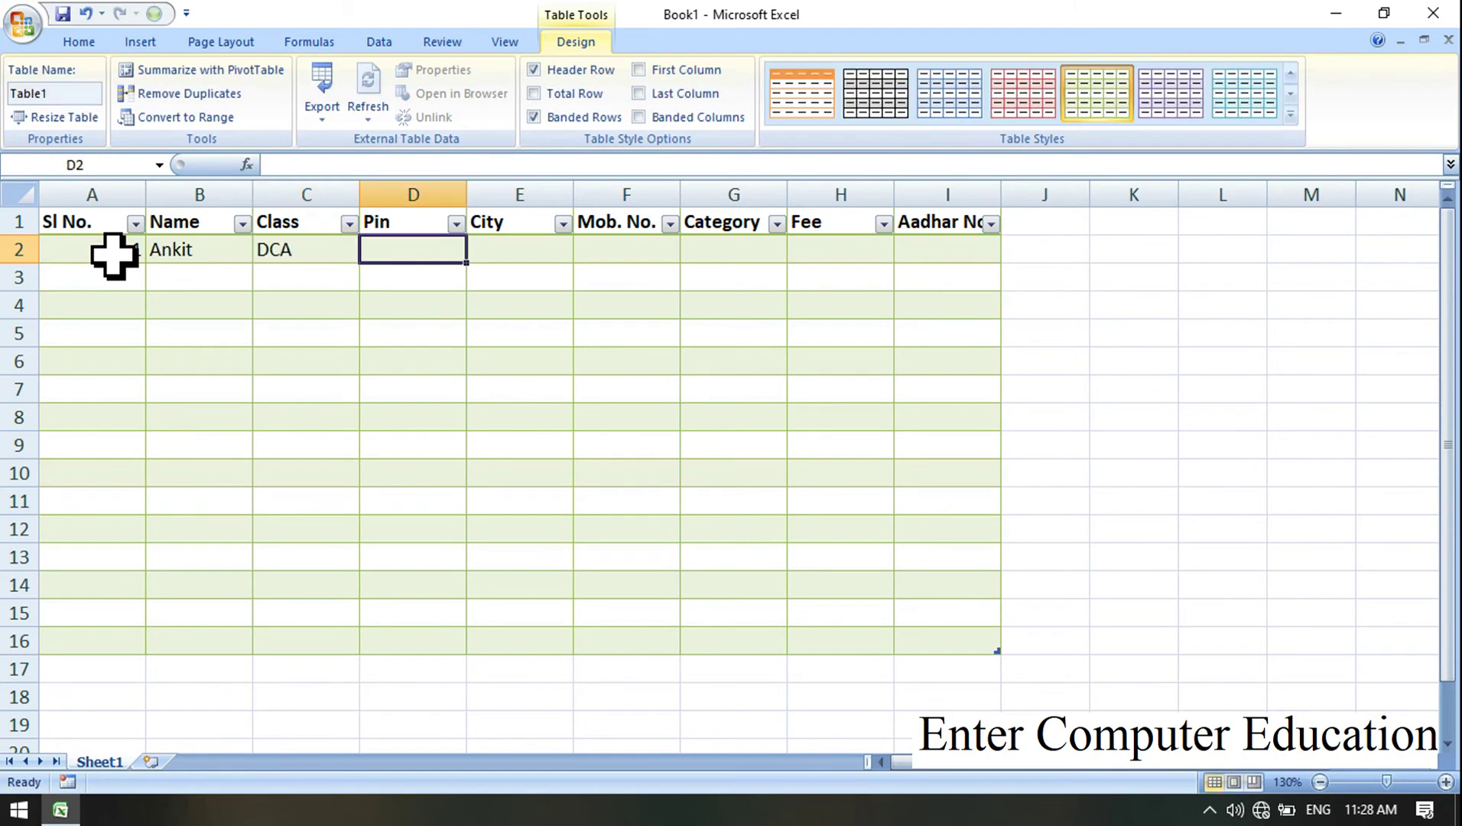
pyautogui.write('401010')
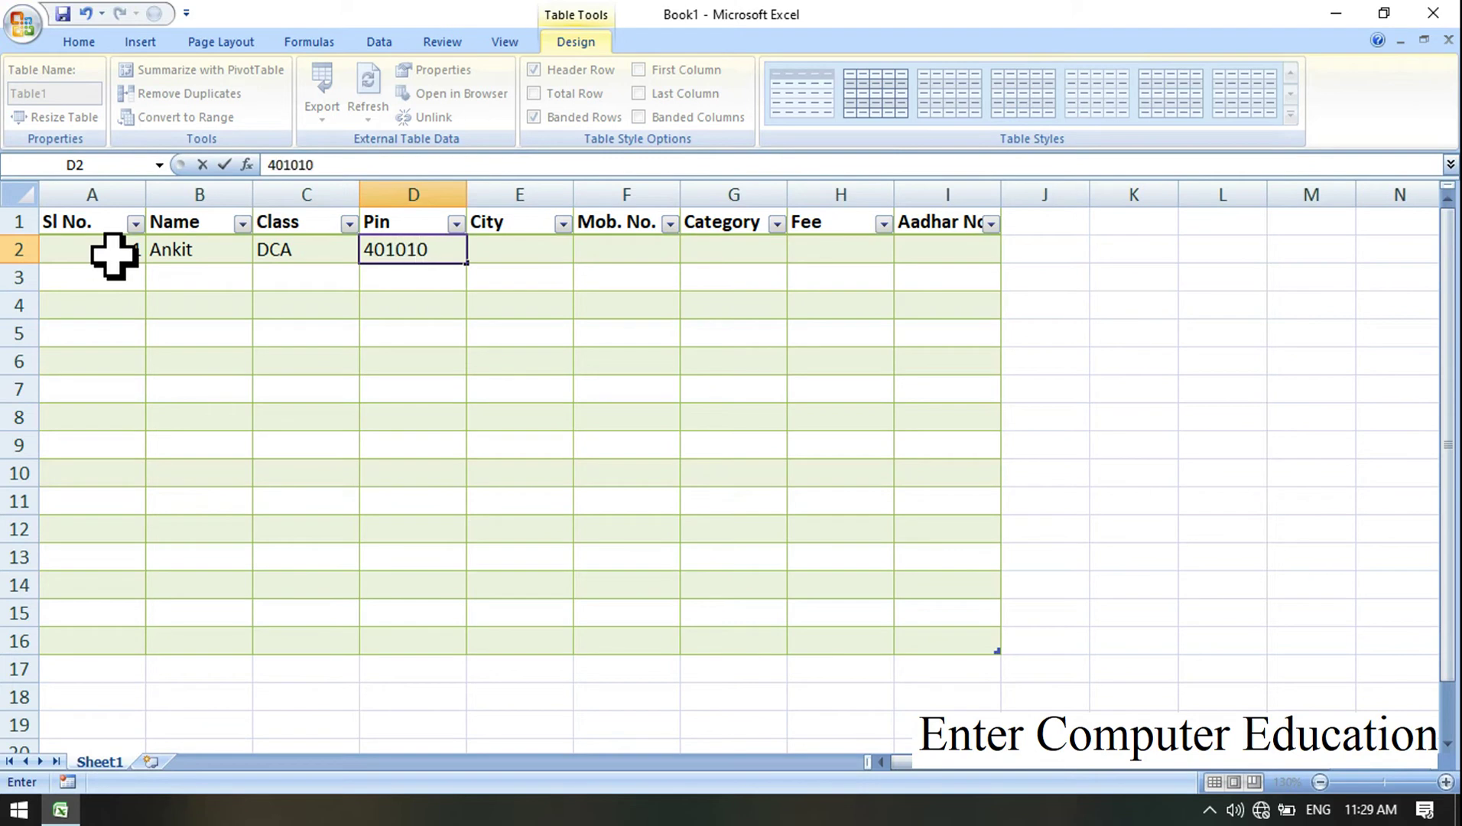
pyautogui.press('Tab')
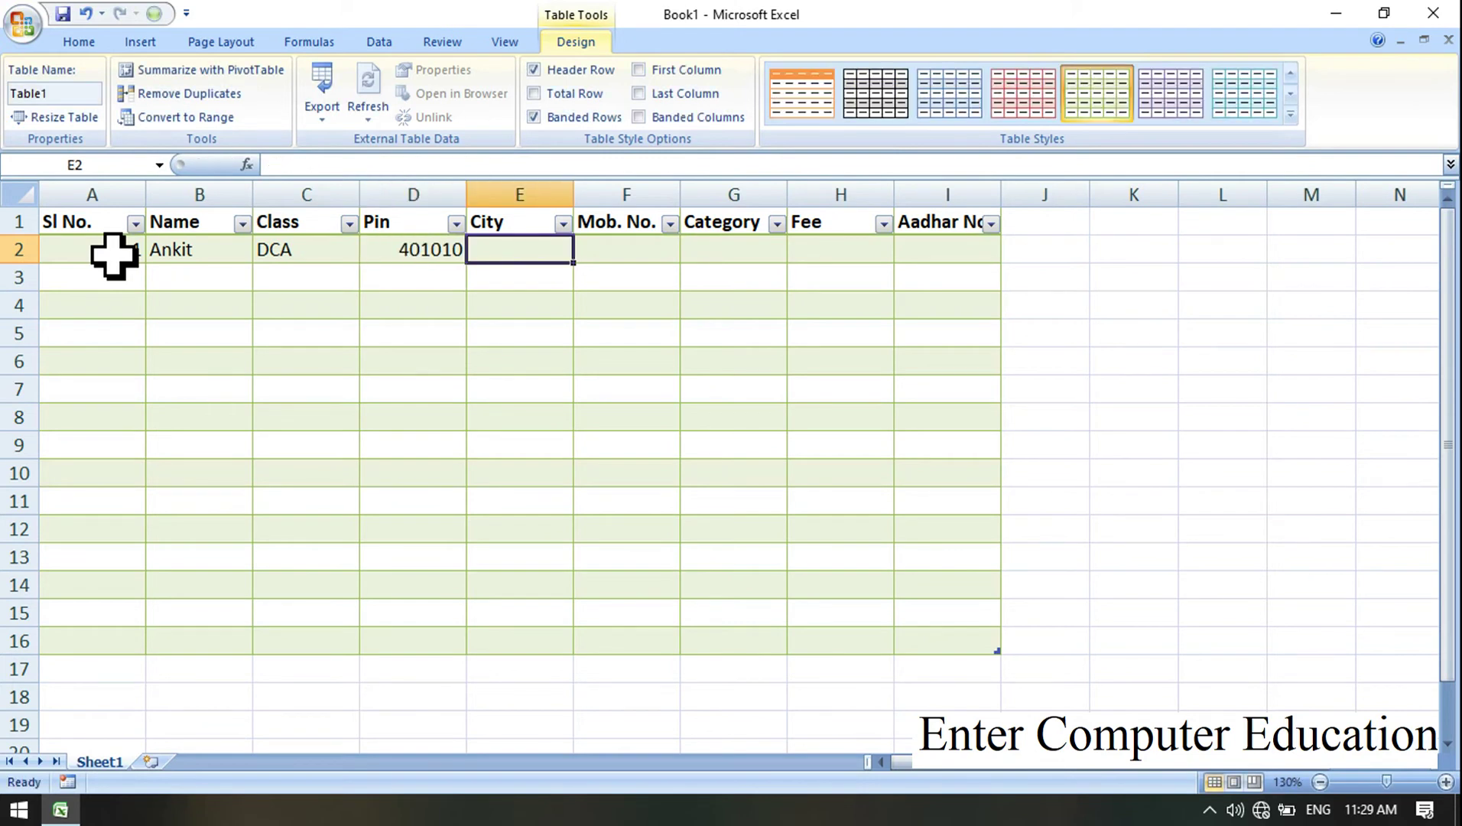
pyautogui.write('bH')
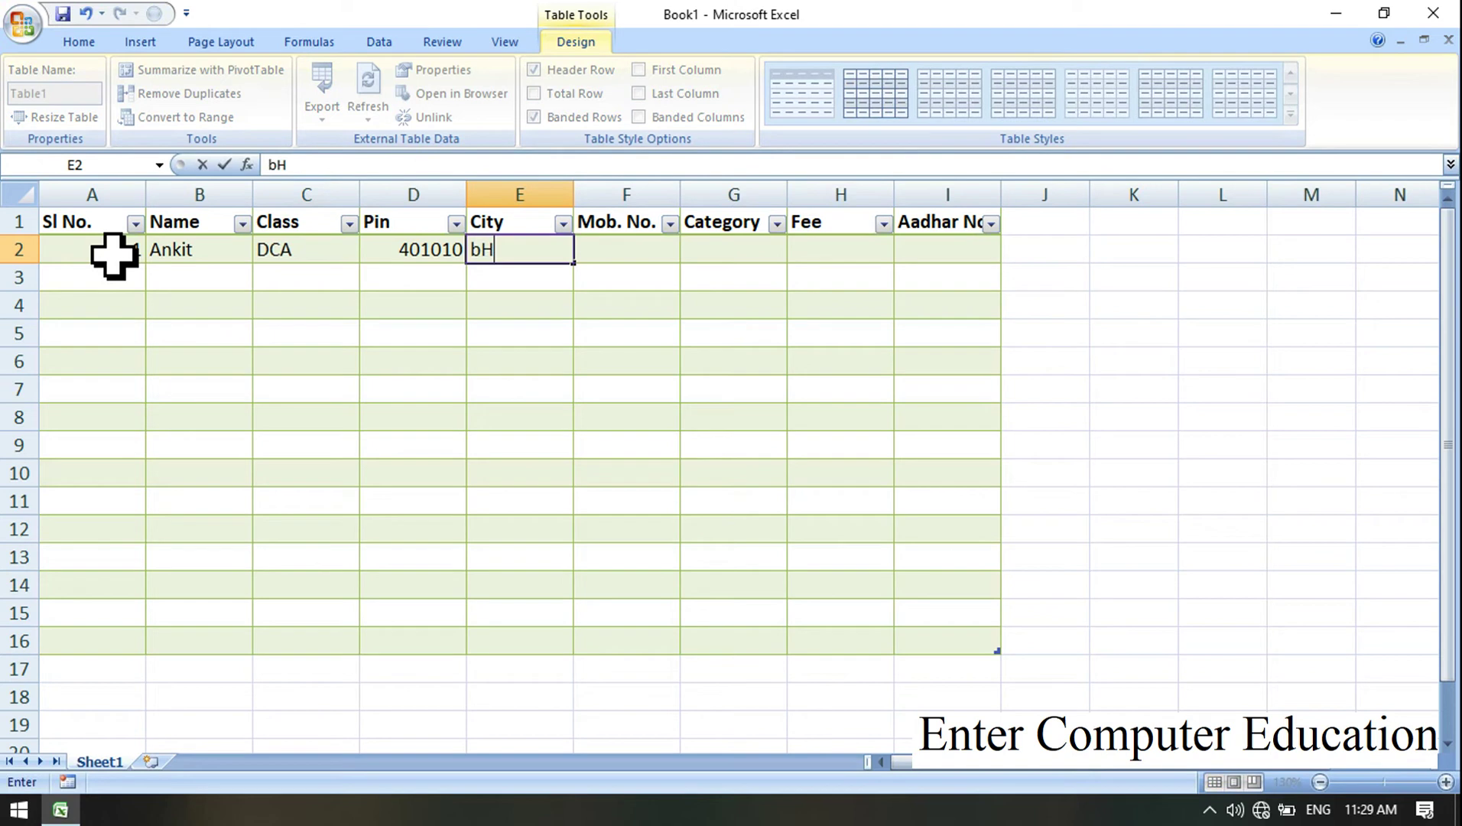
pyautogui.write('Bhopal')
pyautogui.press('Tab')
# Step: Complete row 2 with the mobile number, category OBC, fee 15000 and the Aadhar number
pyautogui.write('9876543210')
pyautogui.press('Tab')
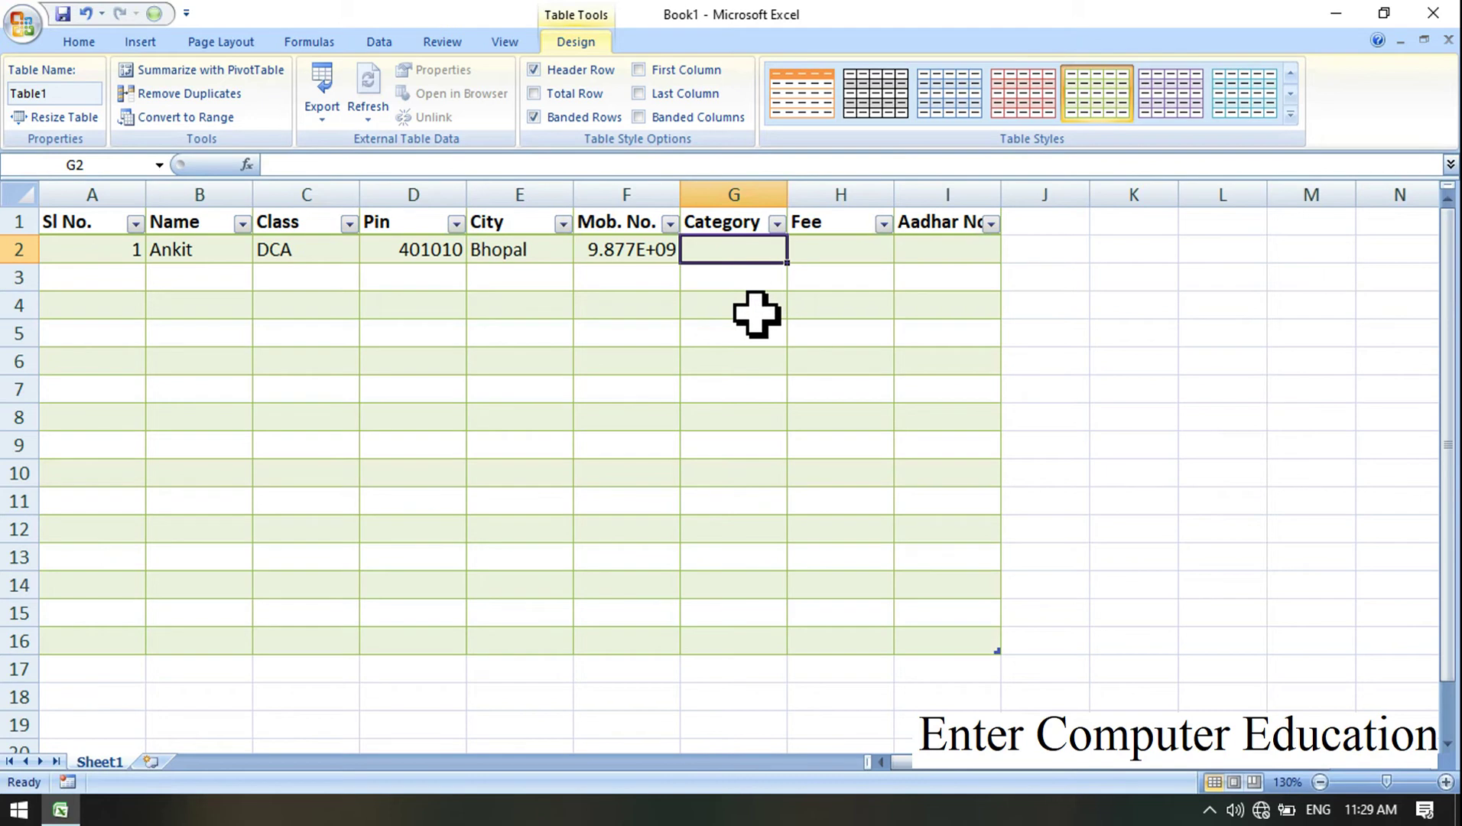
pyautogui.write('OBC')
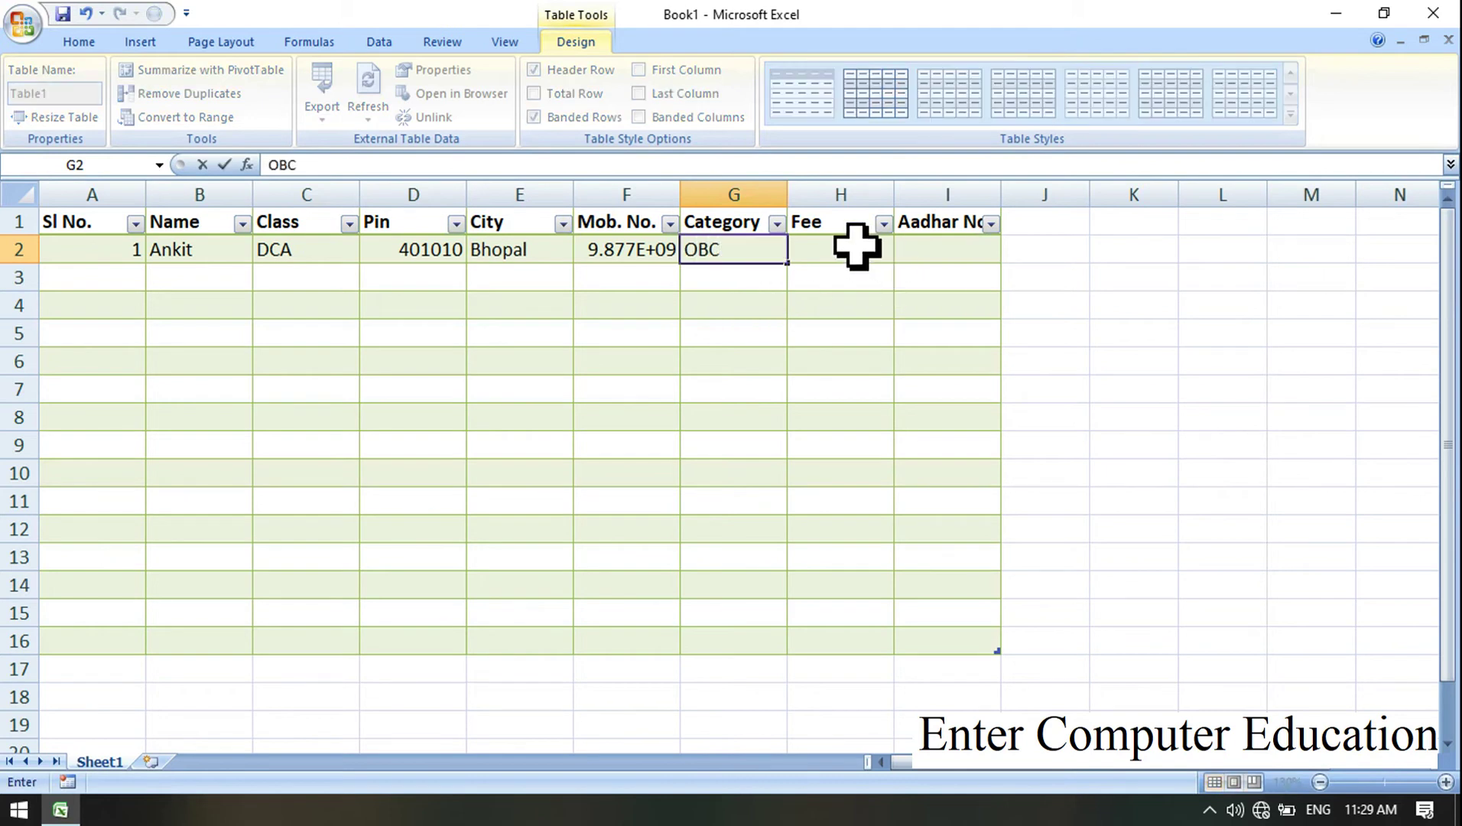
pyautogui.click(856, 247)
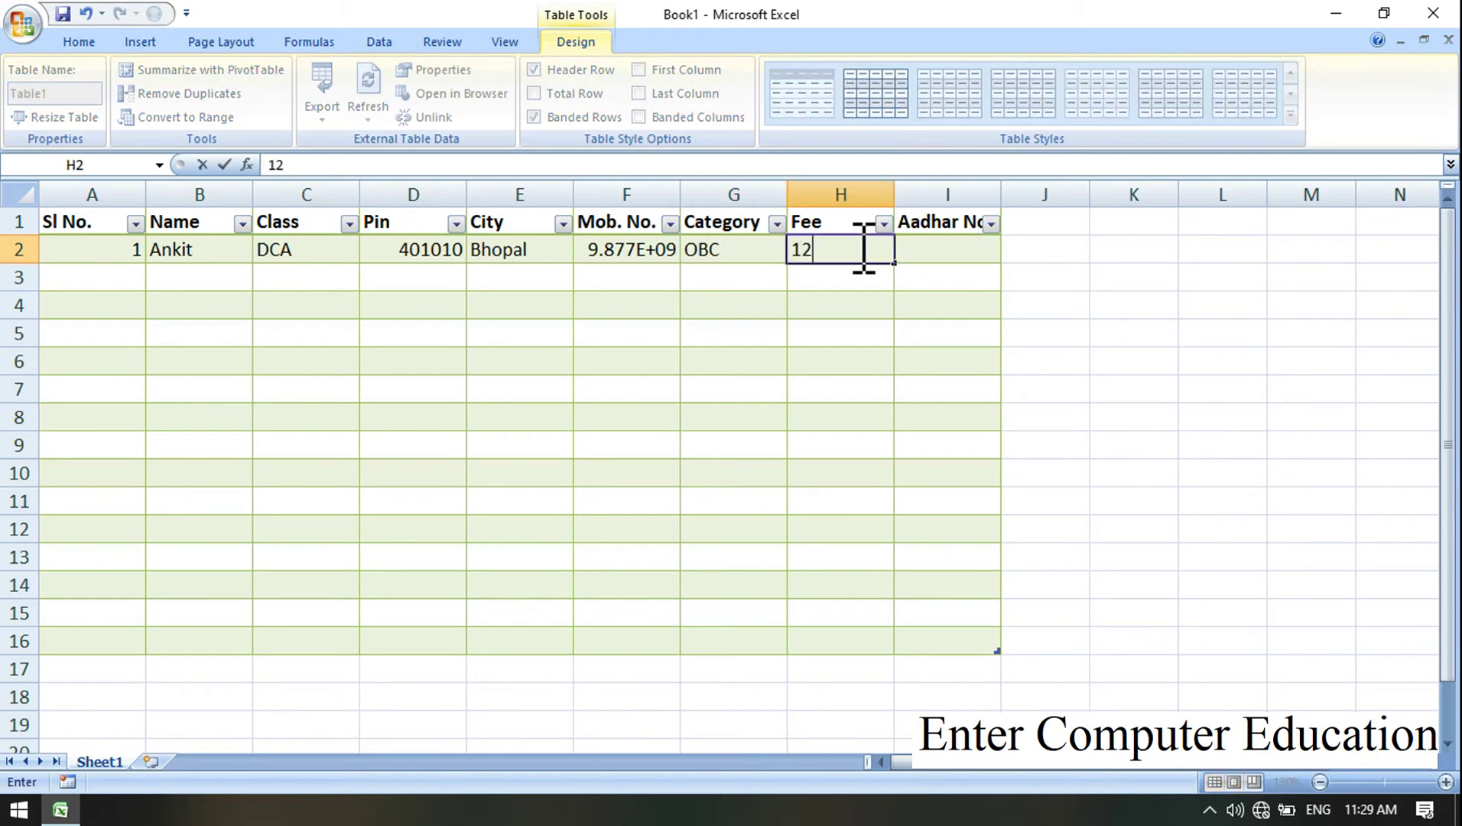
pyautogui.press('Tab')
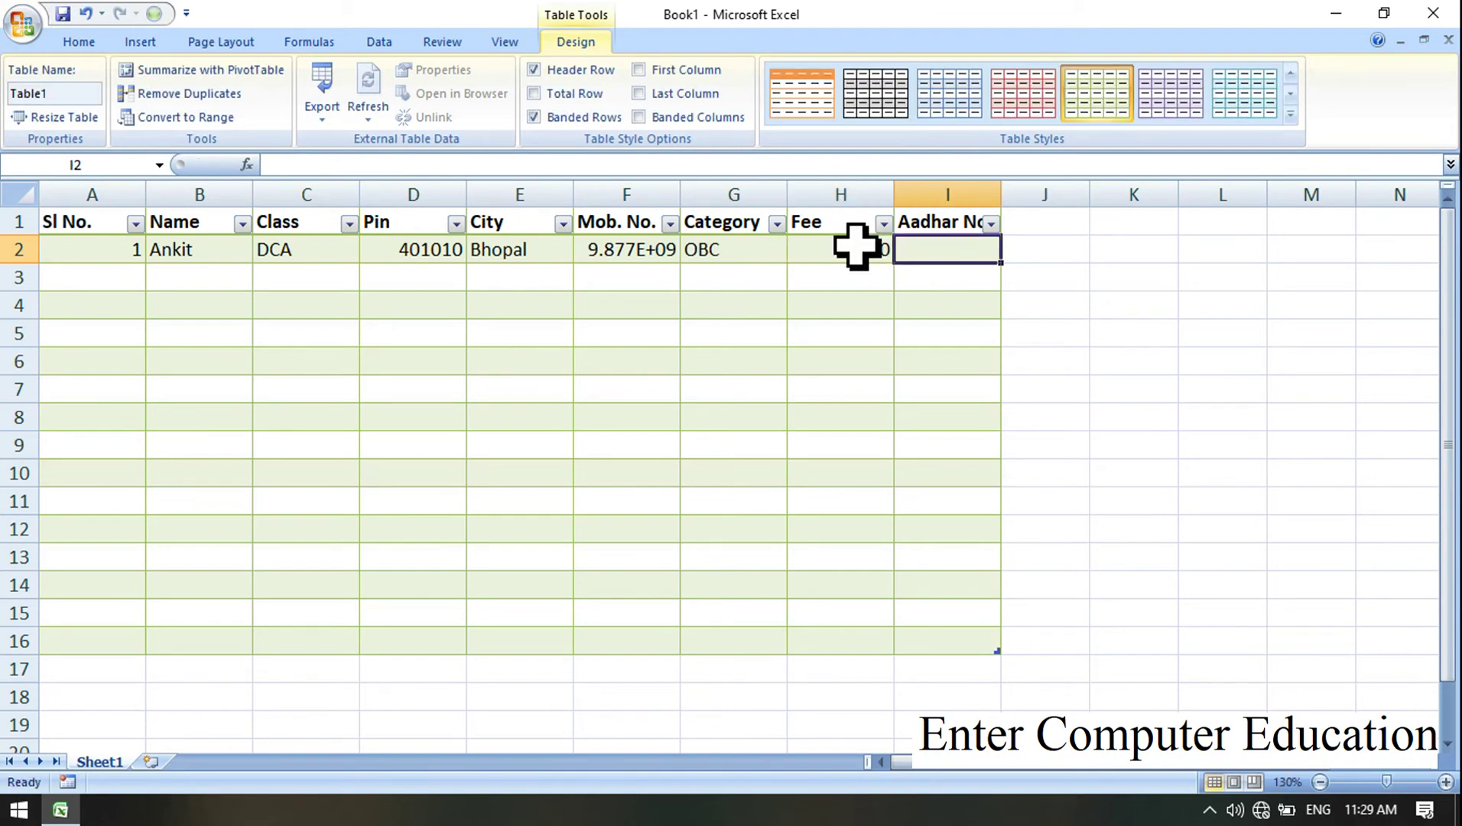
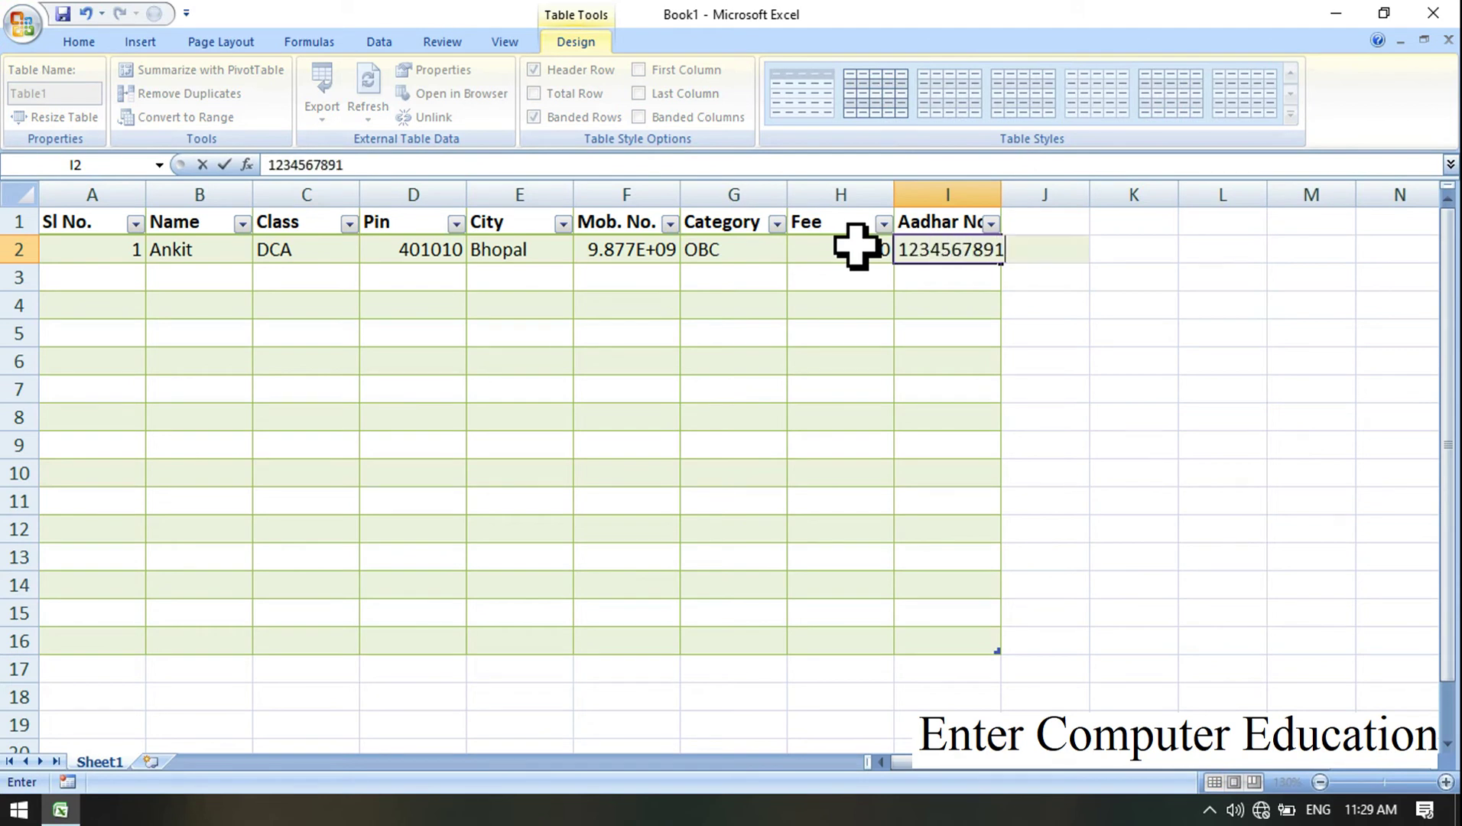
pyautogui.click(1271, 468)
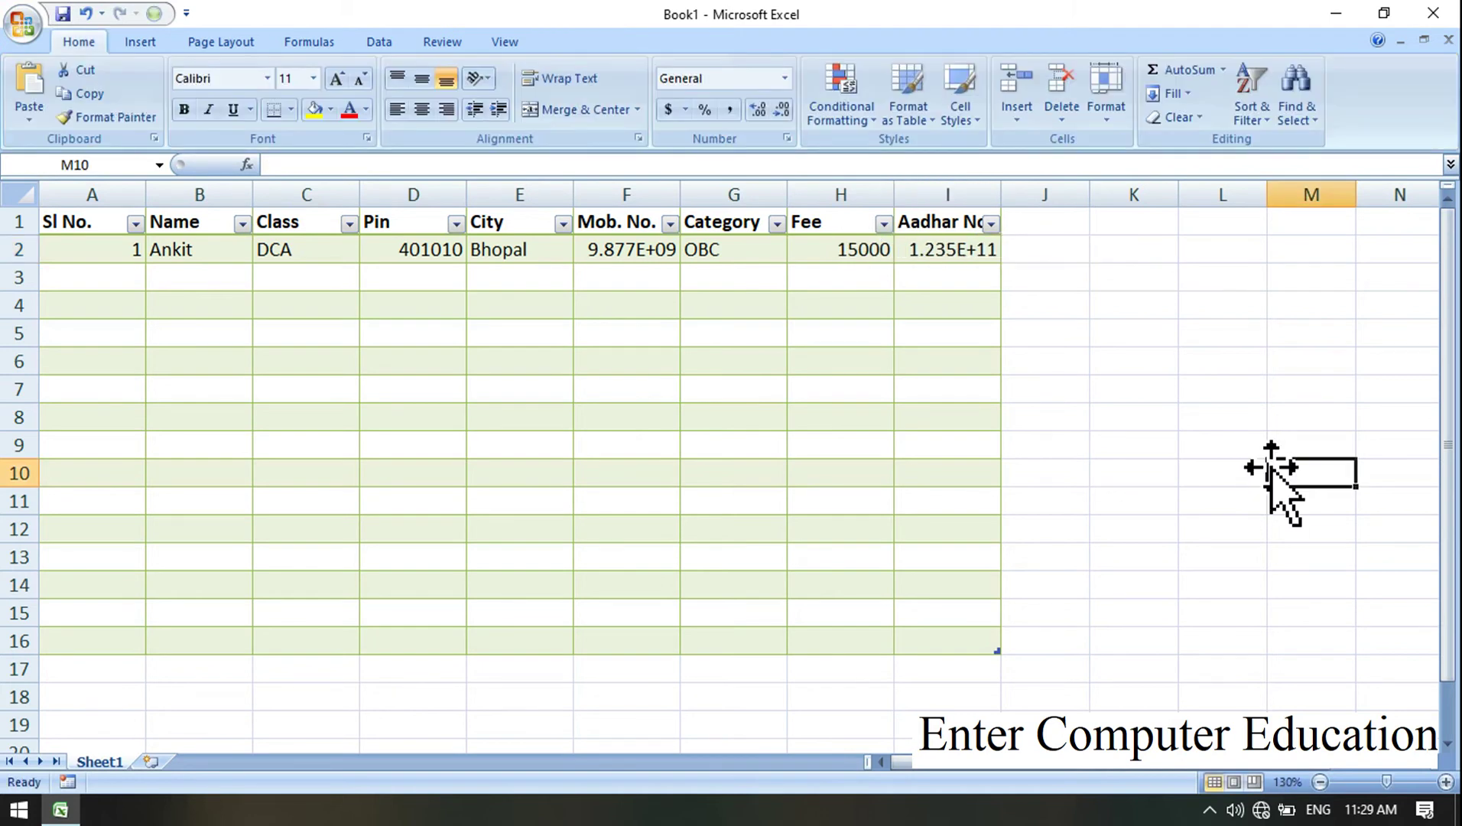
pyautogui.click(624, 249)
pyautogui.click(952, 249)
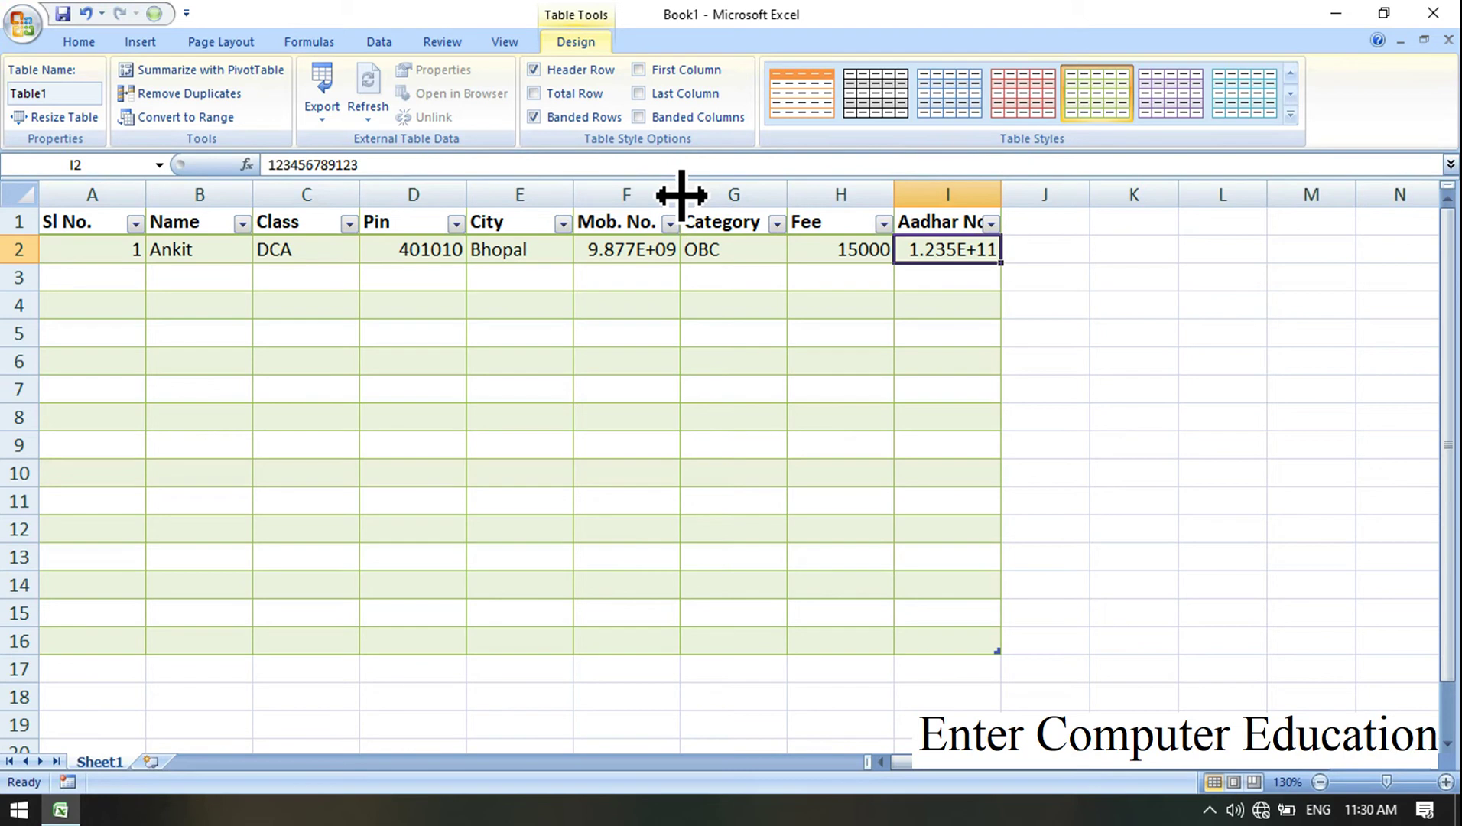
# Step: Widen the Mob. No. and Aadhar No columns, then select the Aadhar No cells I2:I15
pyautogui.moveTo(680, 196); pyautogui.dragTo(713, 197)
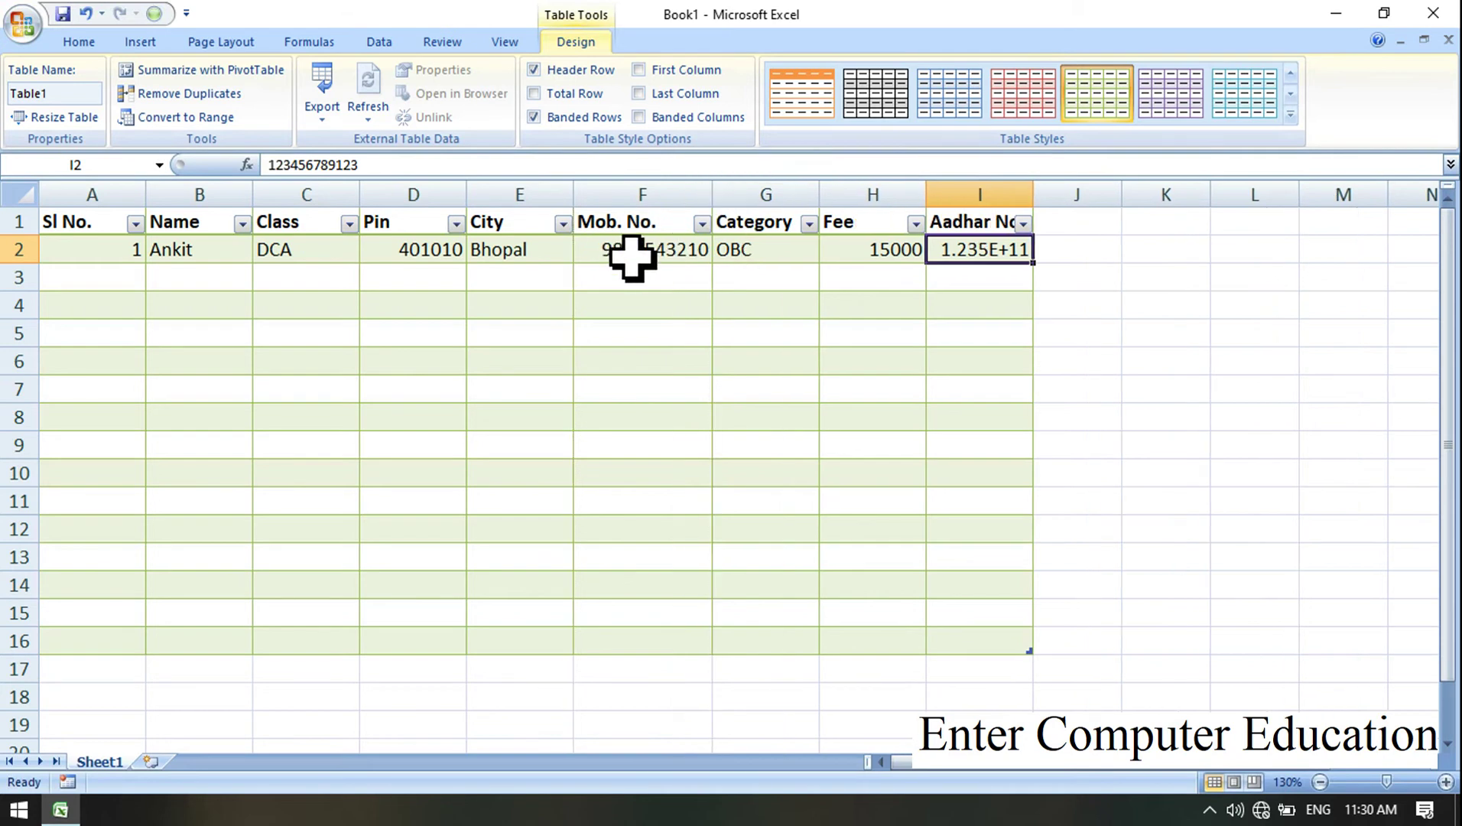
pyautogui.click(630, 255)
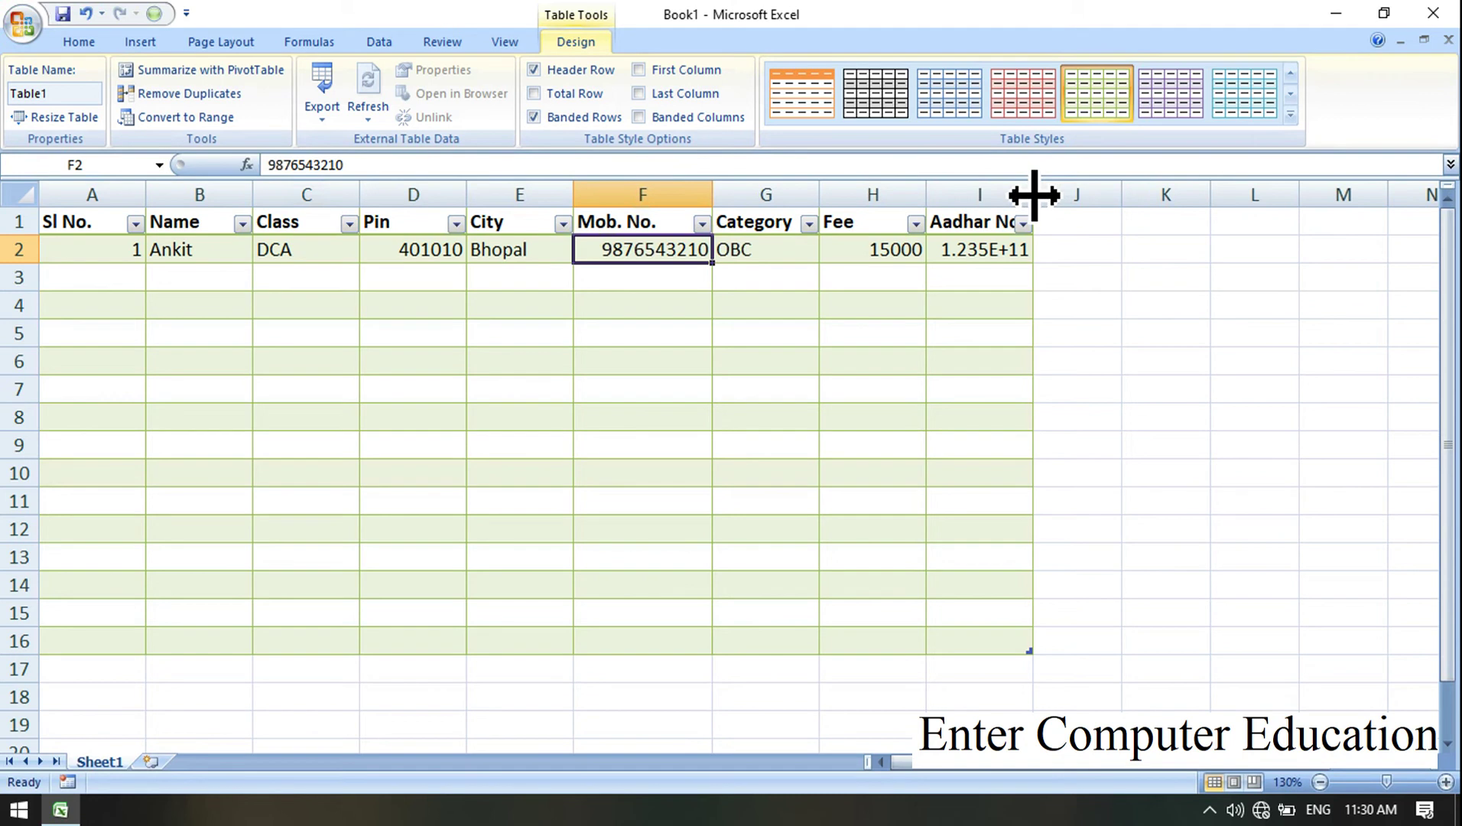
pyautogui.moveTo(1034, 195); pyautogui.dragTo(1128, 197)
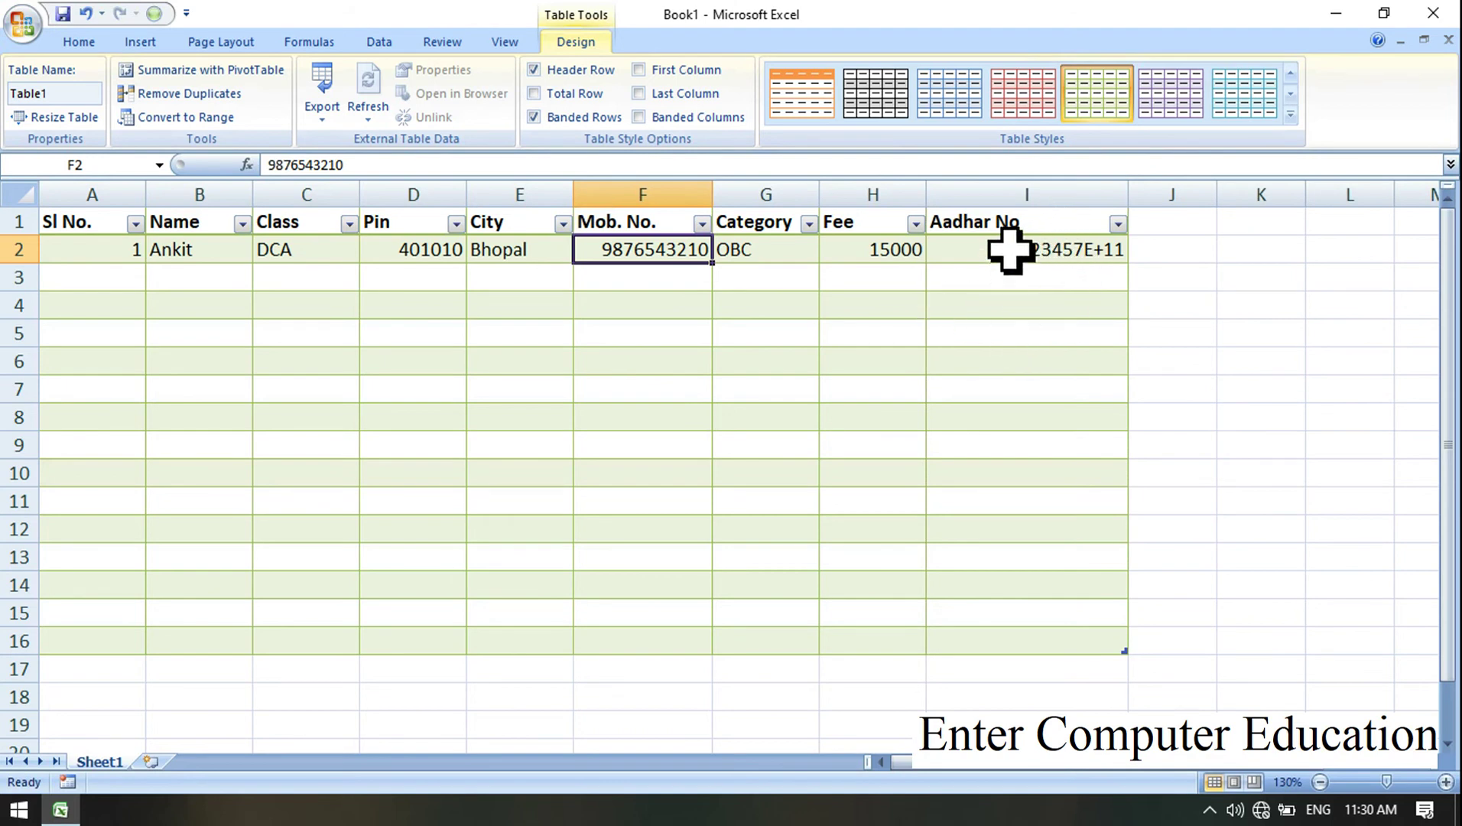
pyautogui.moveTo(1002, 249); pyautogui.dragTo(989, 629)
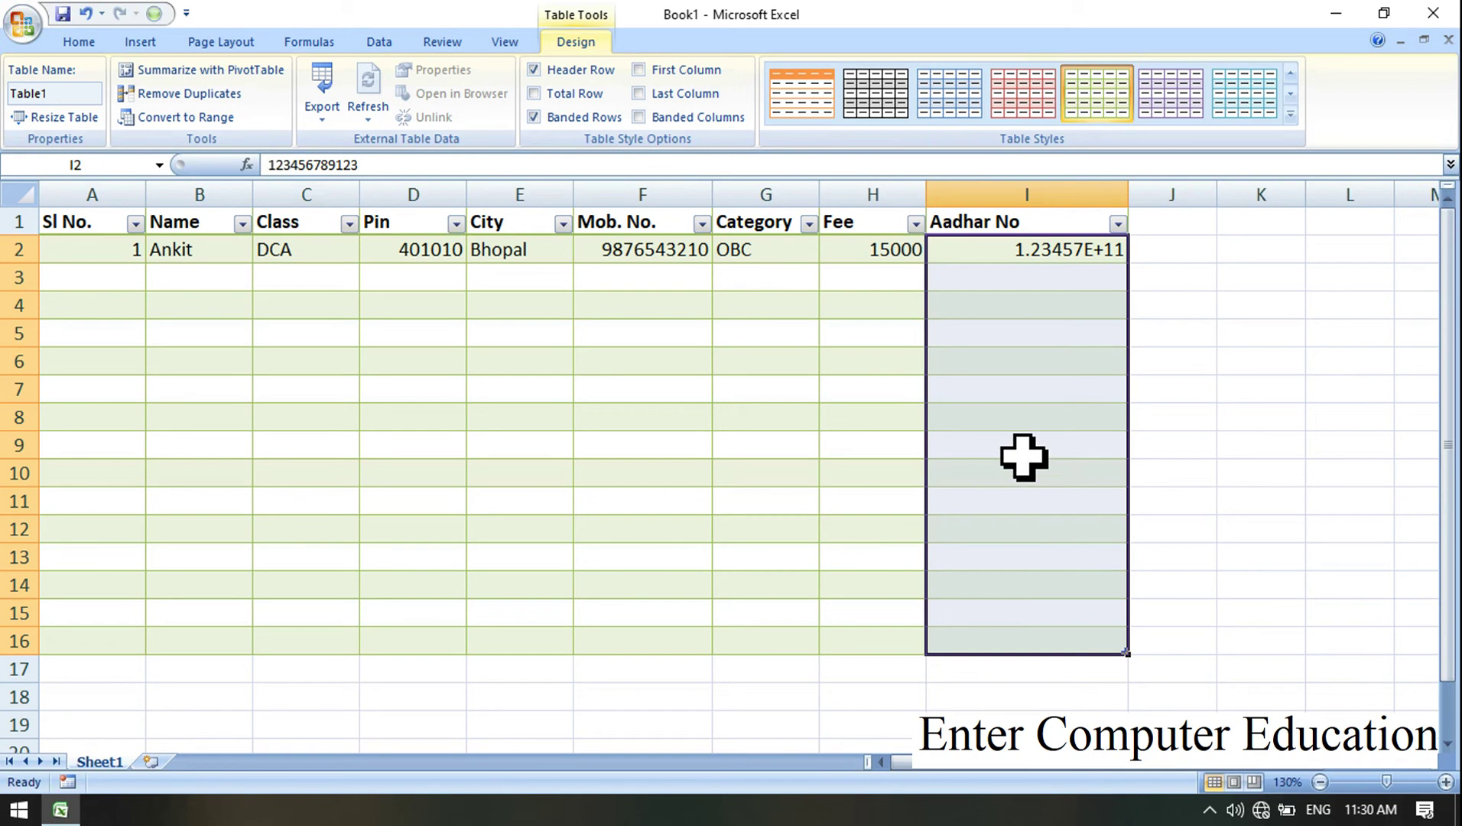
# Step: Apply Number format with 0 decimal places to the selected Aadhar No cells
pyautogui.click(79, 43)
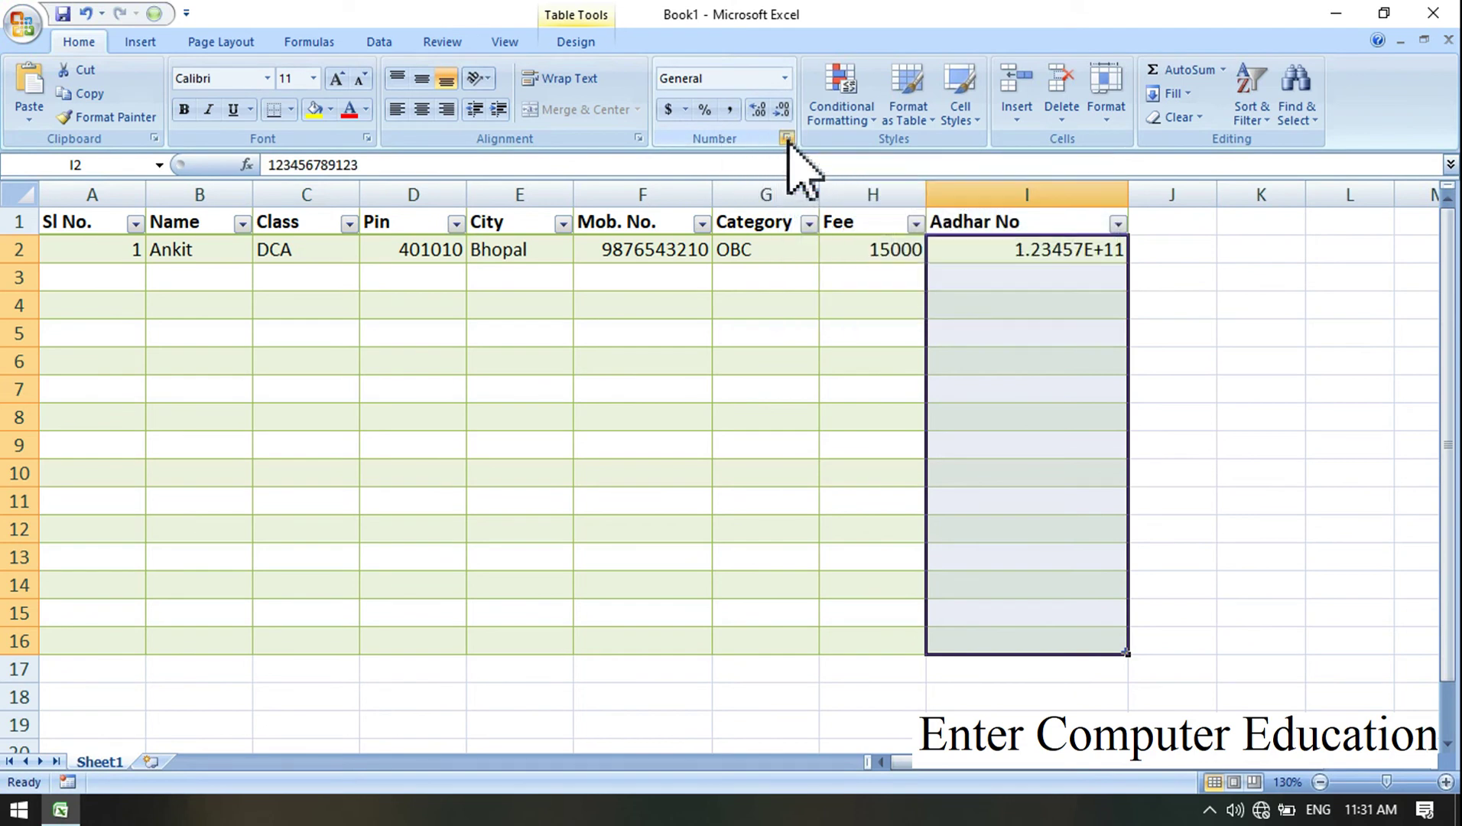
pyautogui.click(786, 139)
pyautogui.moveTo(882, 113); pyautogui.dragTo(514, 130)
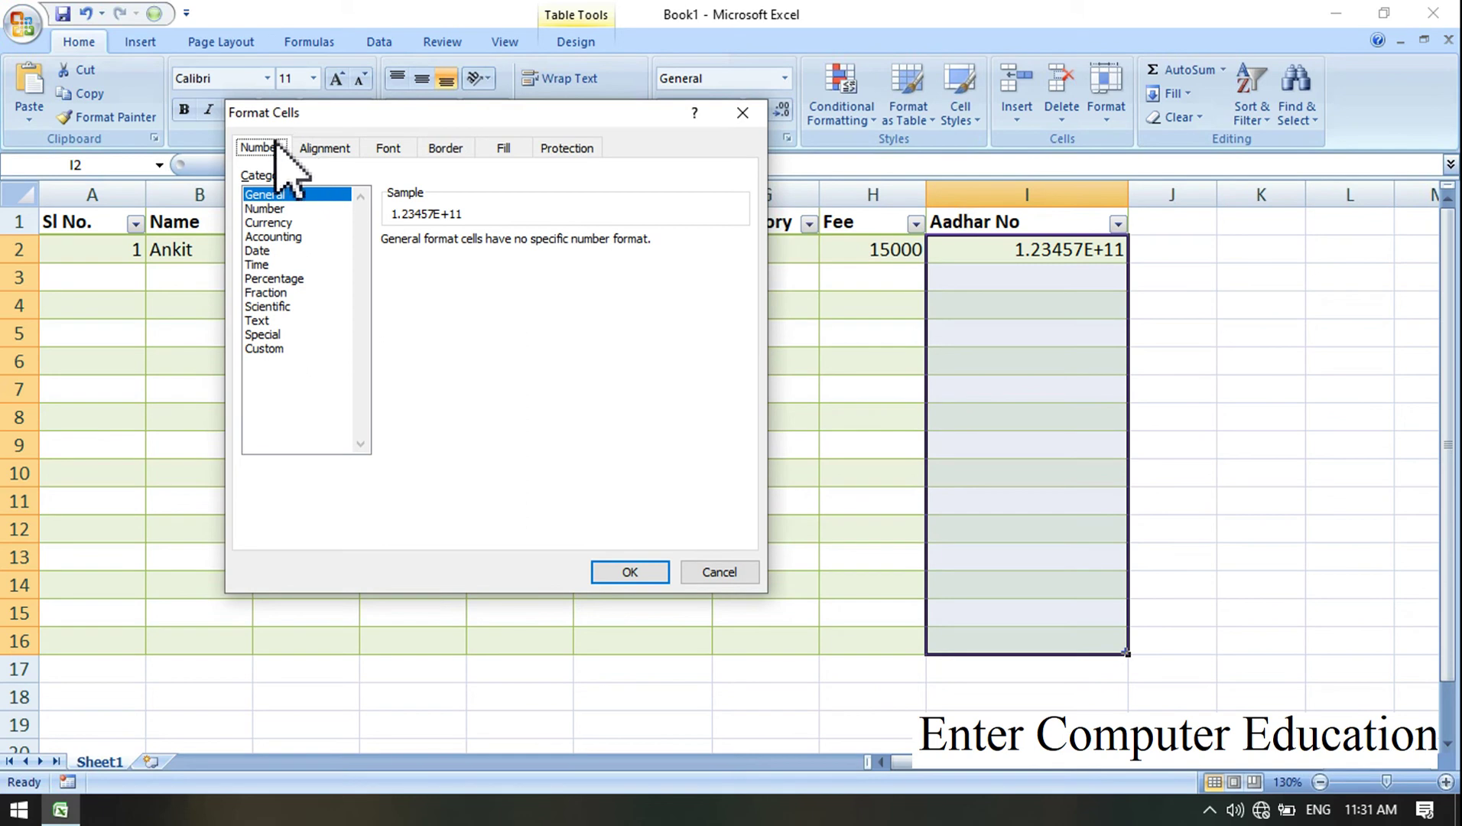
pyautogui.click(272, 209)
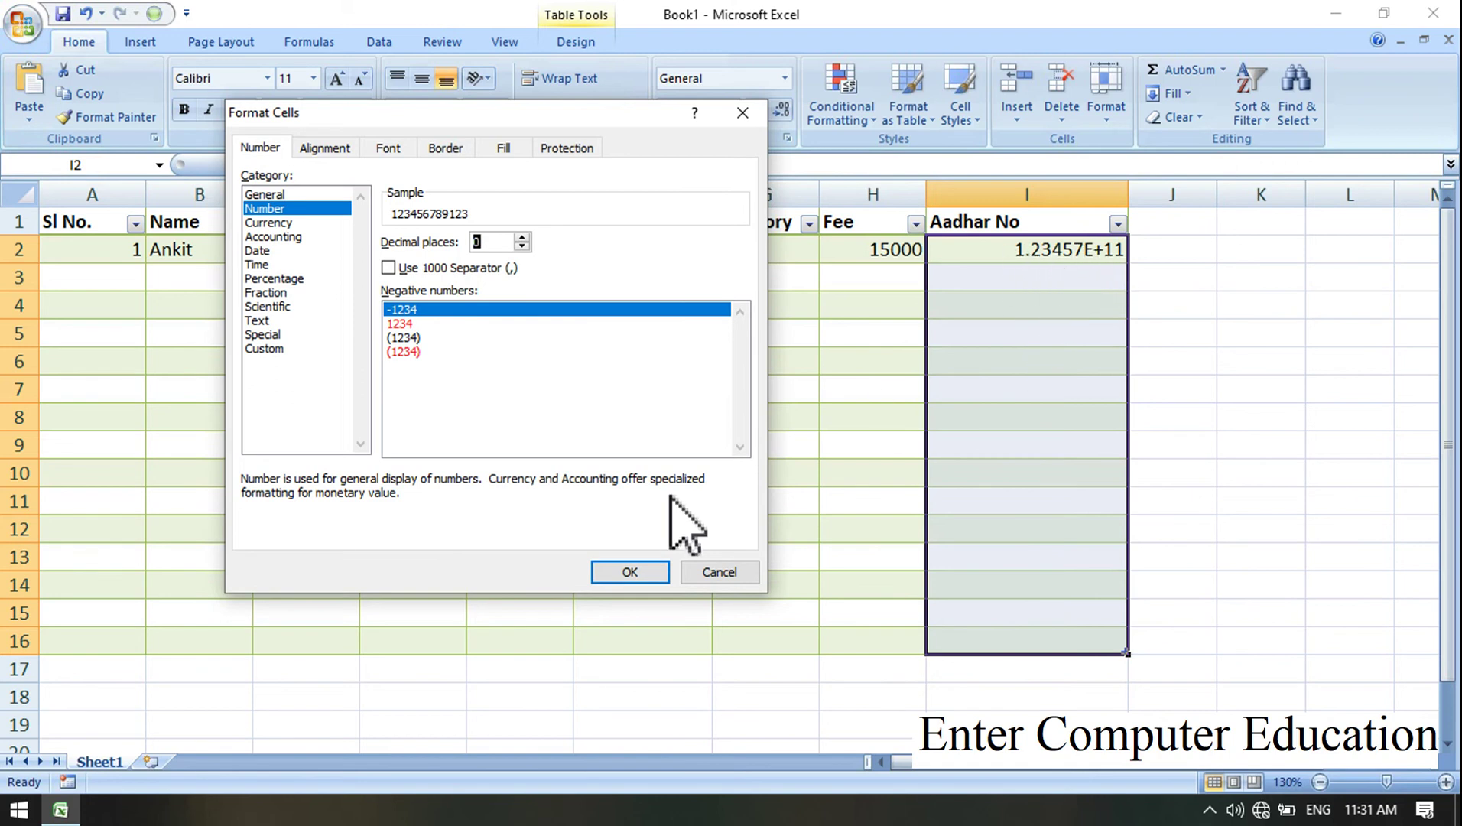
pyautogui.click(630, 573)
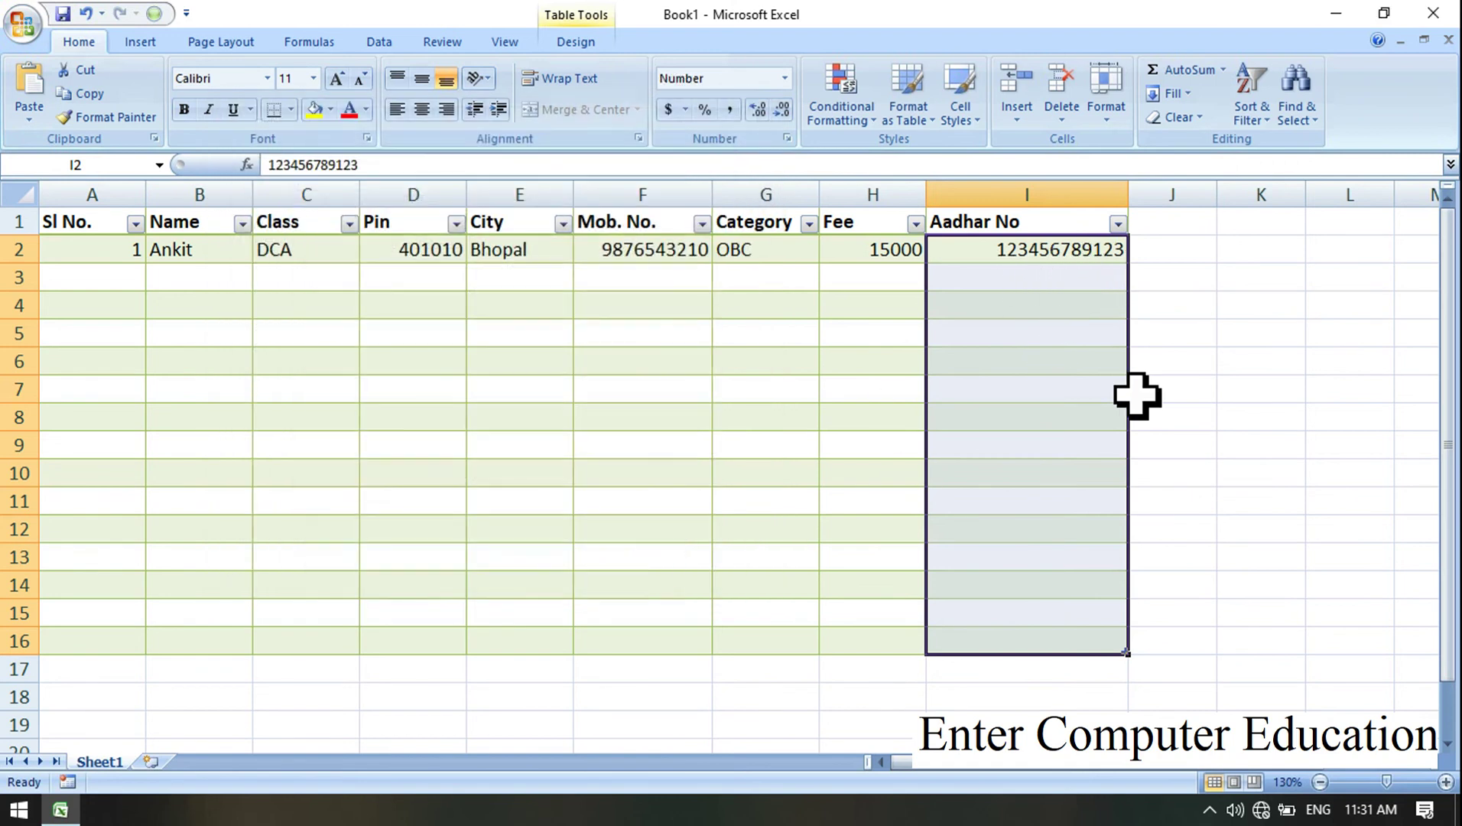
# Step: Center-align every cell of the table range A1:I16
pyautogui.click(566, 306)
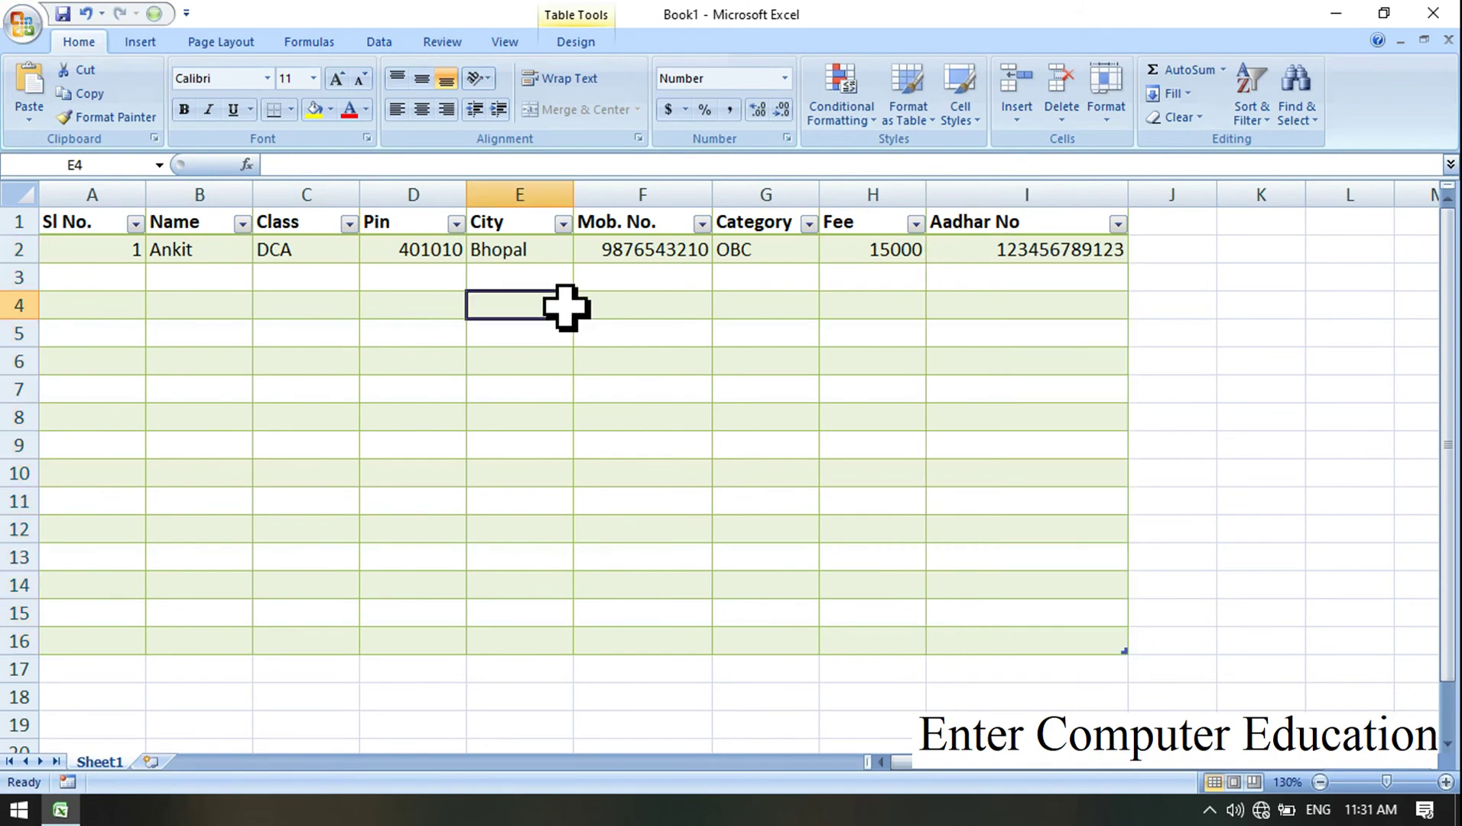
pyautogui.moveTo(98, 229); pyautogui.dragTo(1060, 646)
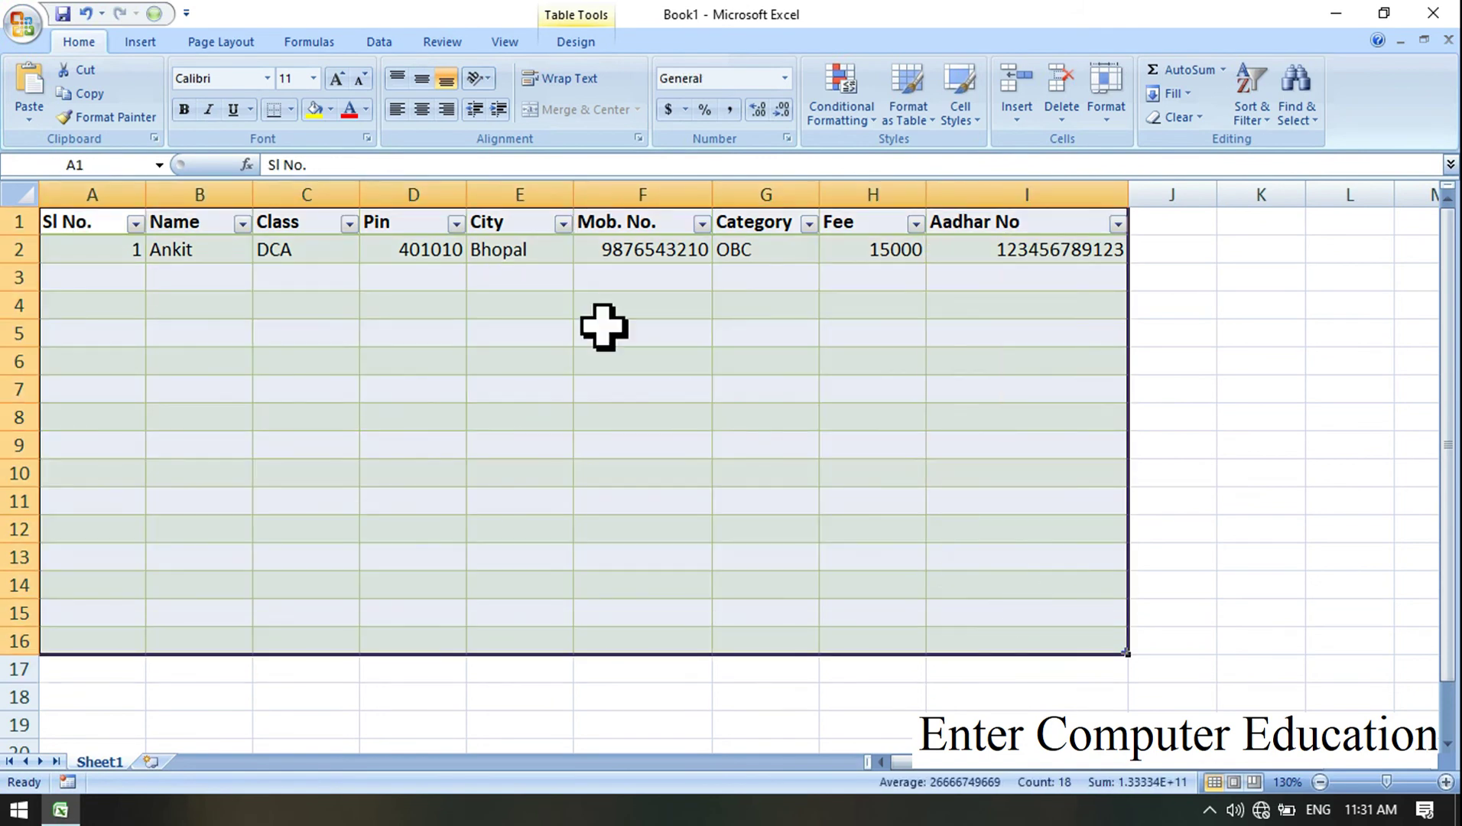
pyautogui.click(422, 110)
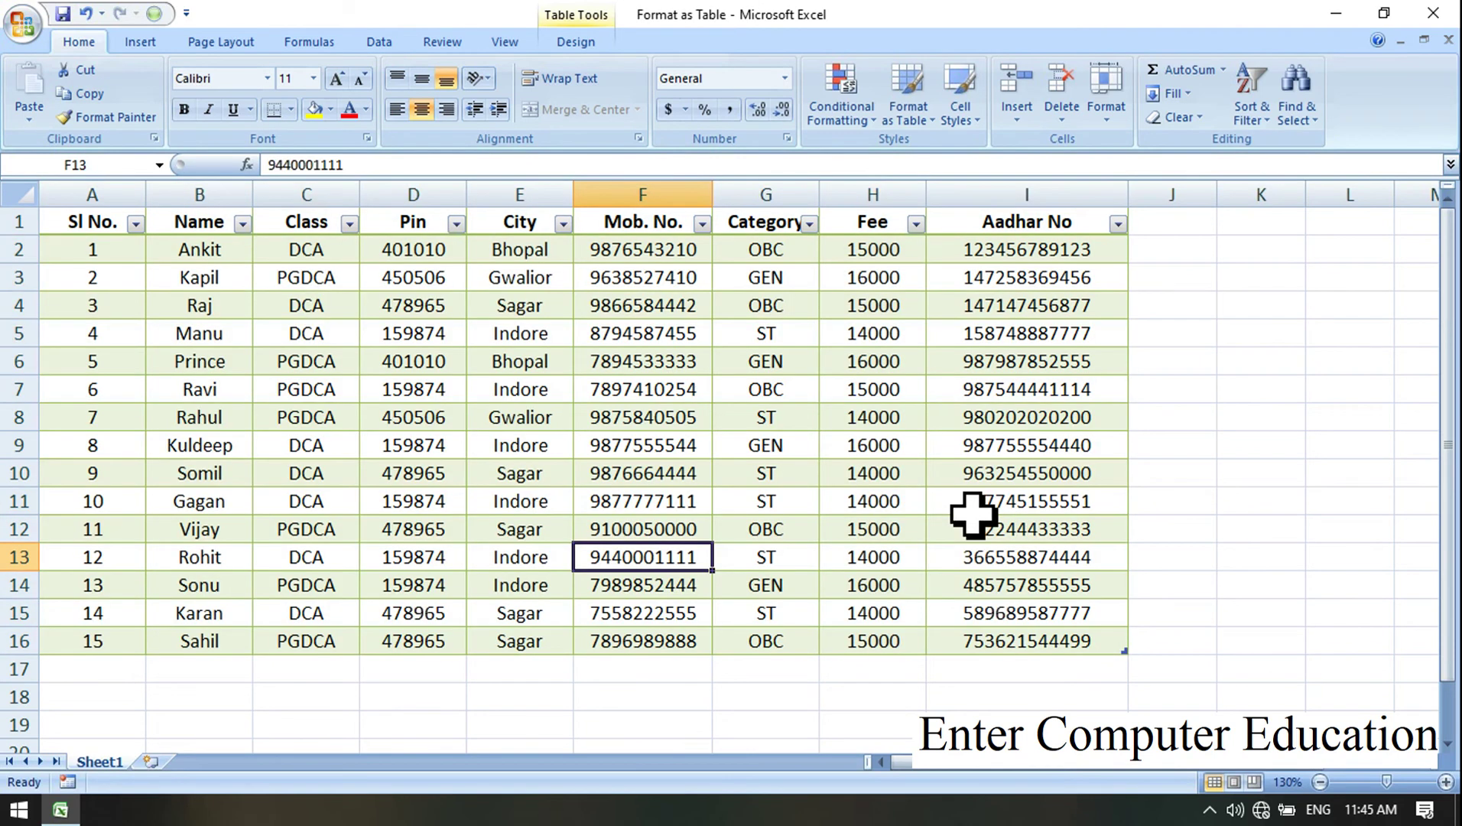
pyautogui.click(1294, 470)
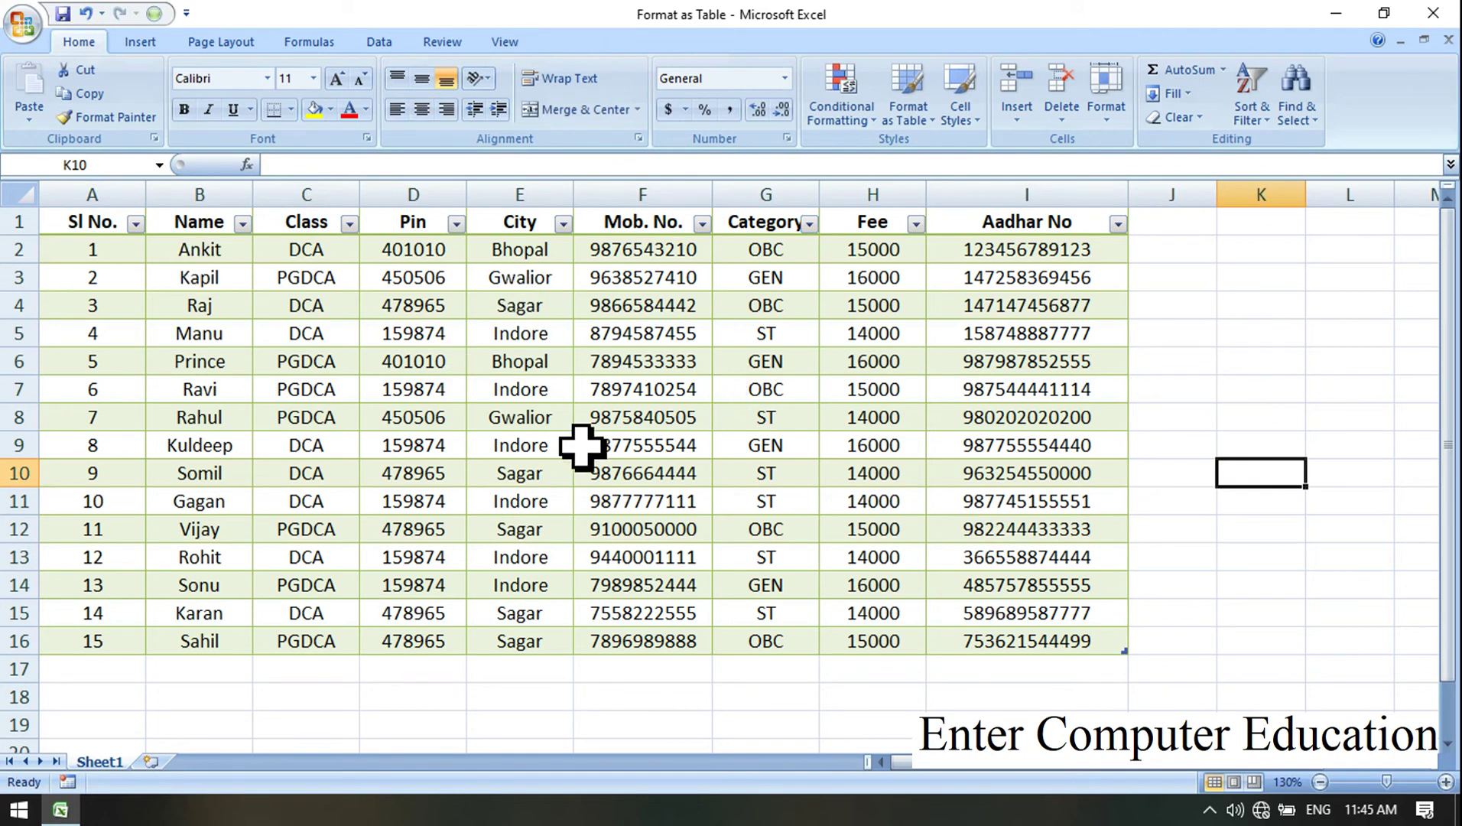
pyautogui.moveTo(91, 222); pyautogui.dragTo(779, 206)
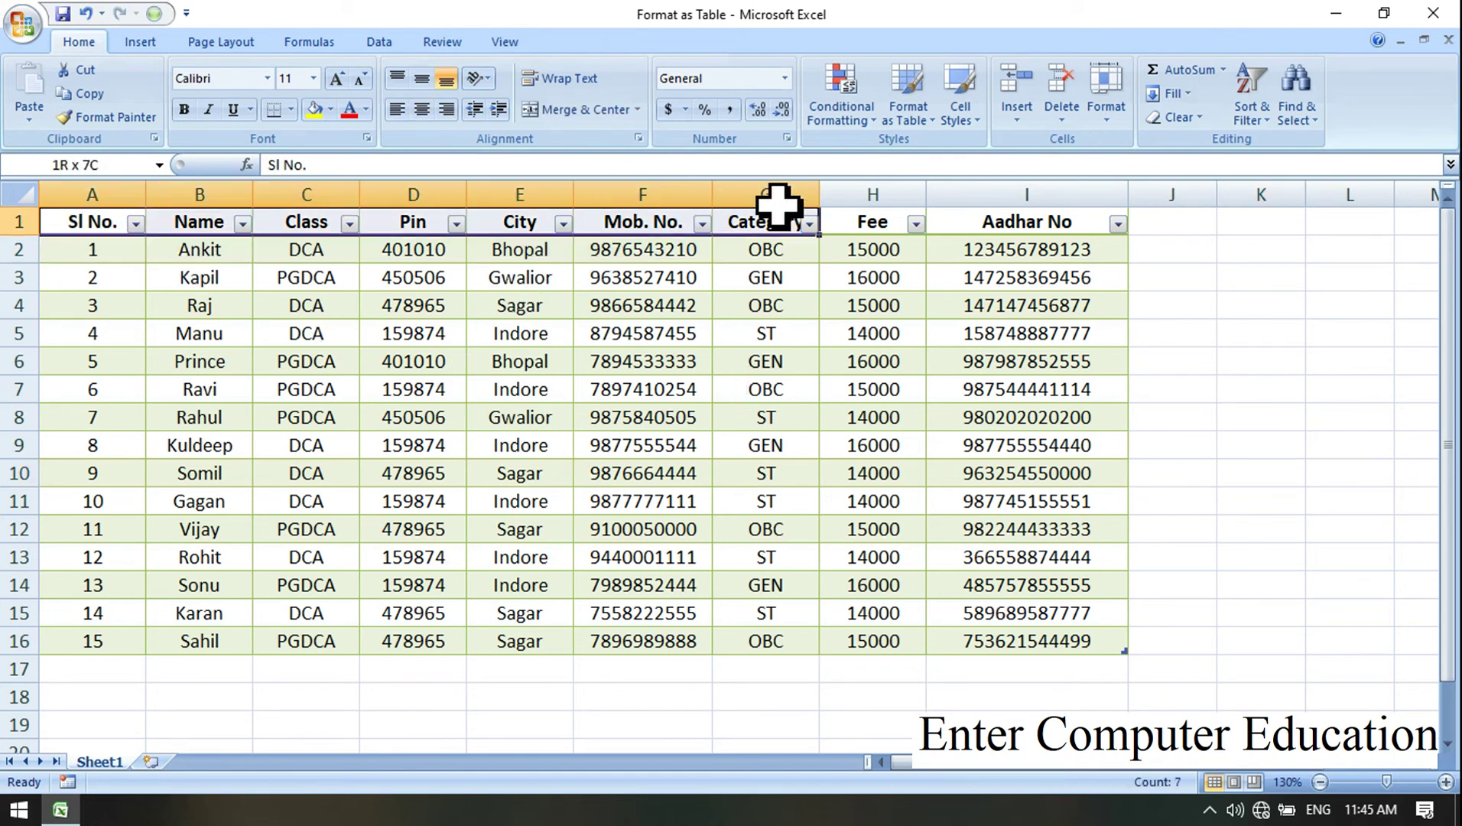
pyautogui.click(968, 327)
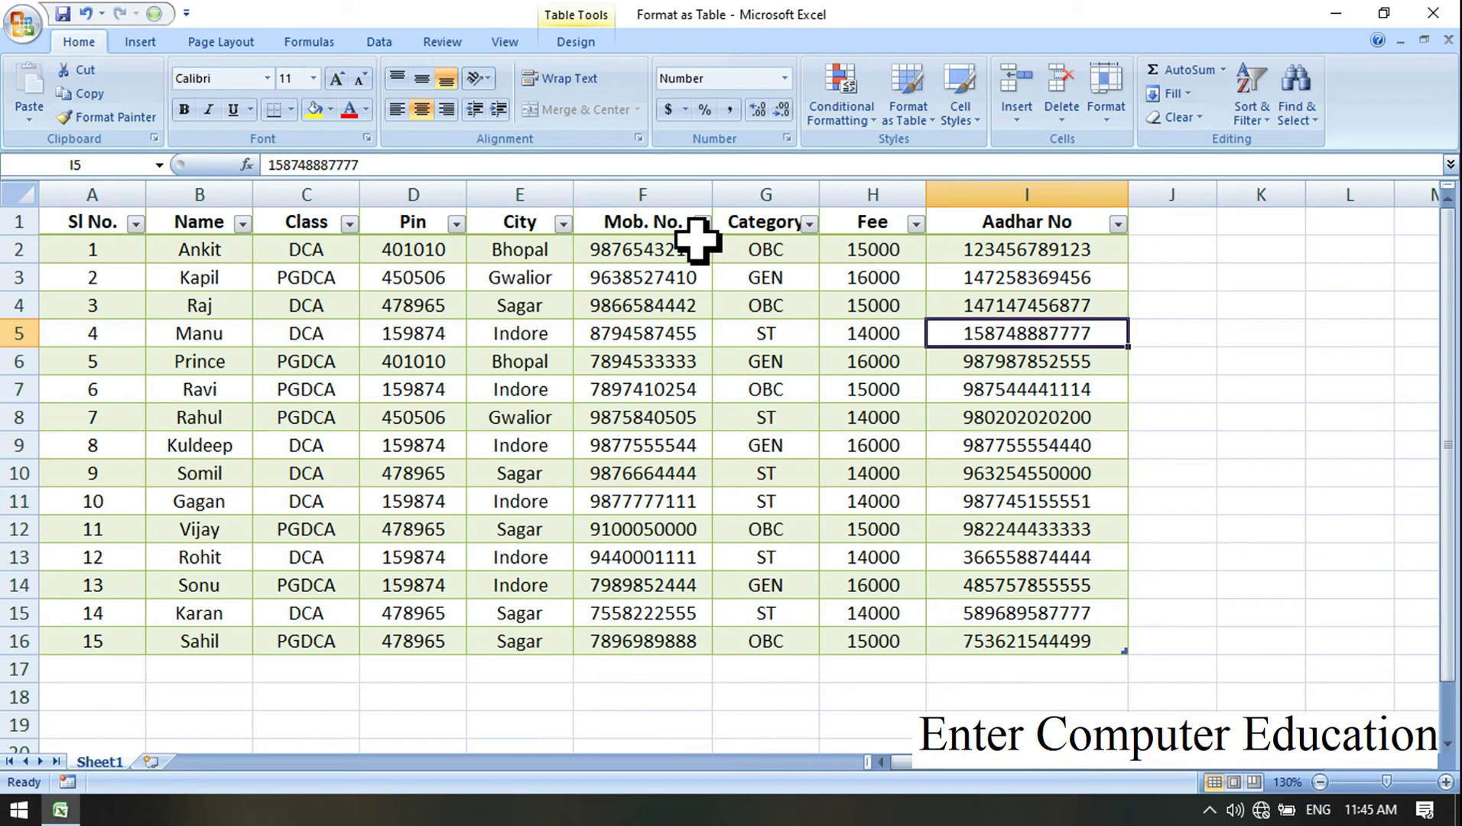
pyautogui.click(673, 325)
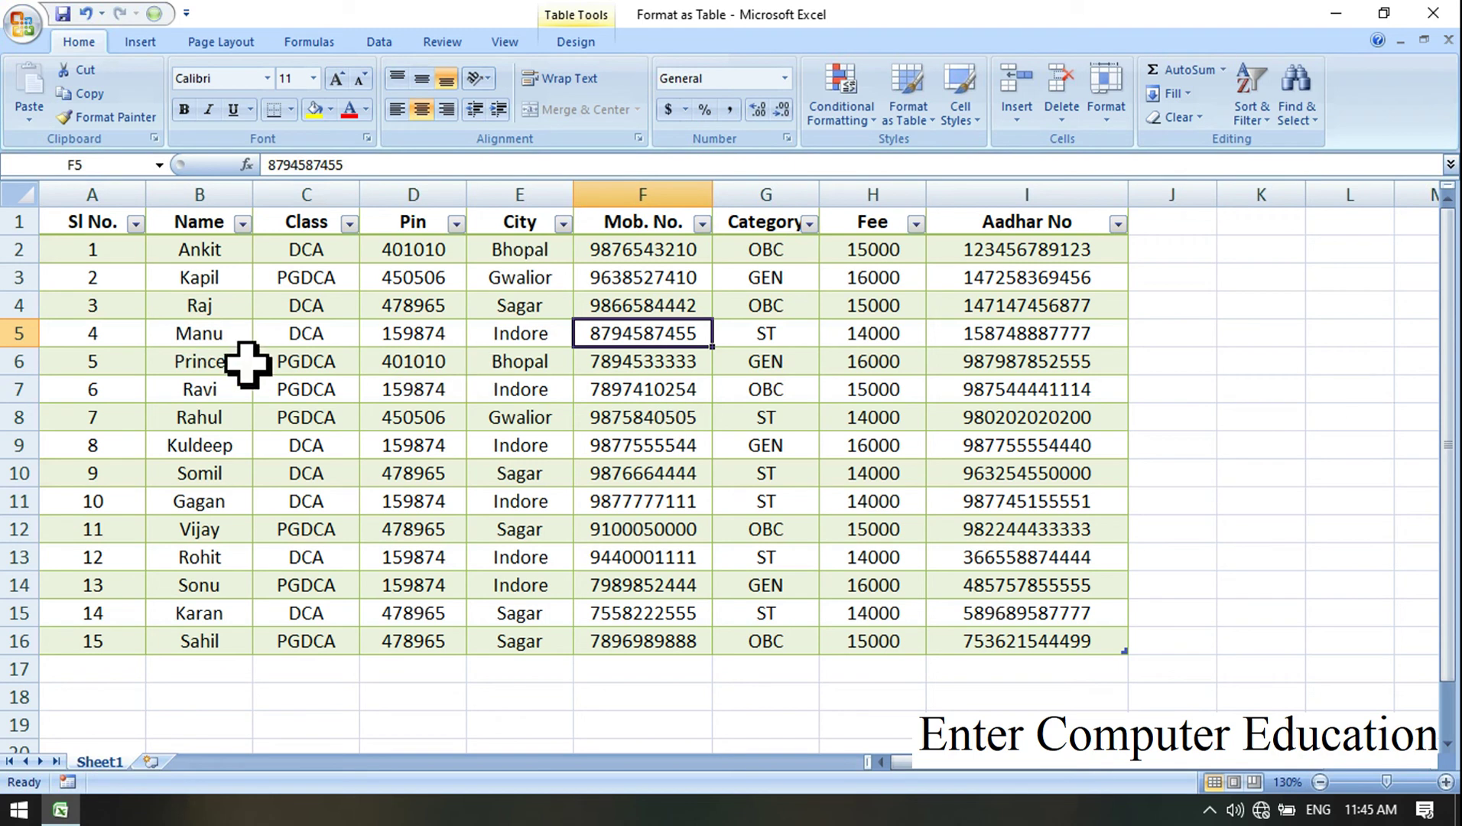
pyautogui.moveTo(117, 258); pyautogui.dragTo(996, 633)
pyautogui.click(517, 463)
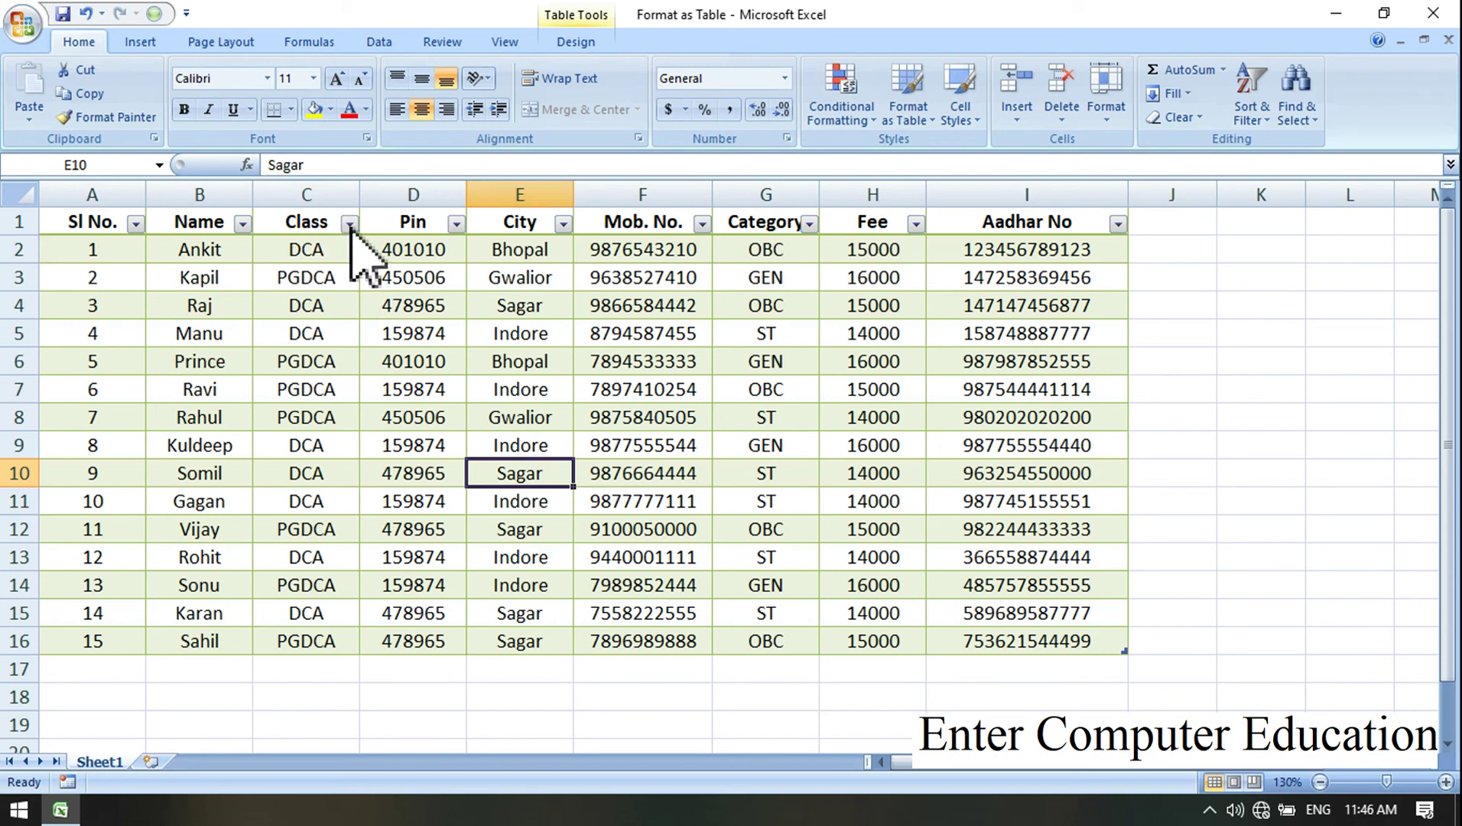
# Step: Set the Class column filter to show only PGDCA
pyautogui.click(349, 224)
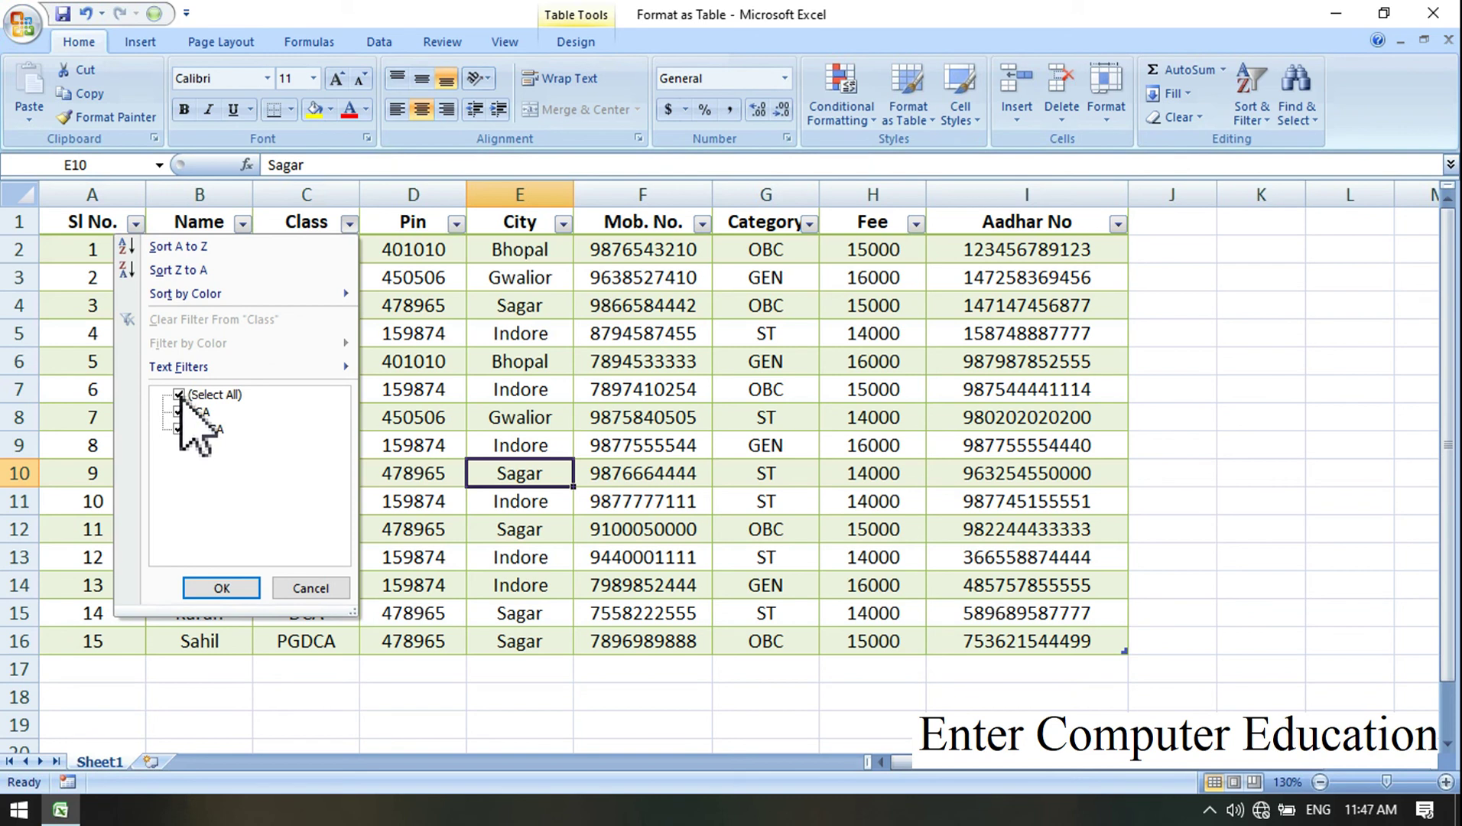
pyautogui.click(179, 394)
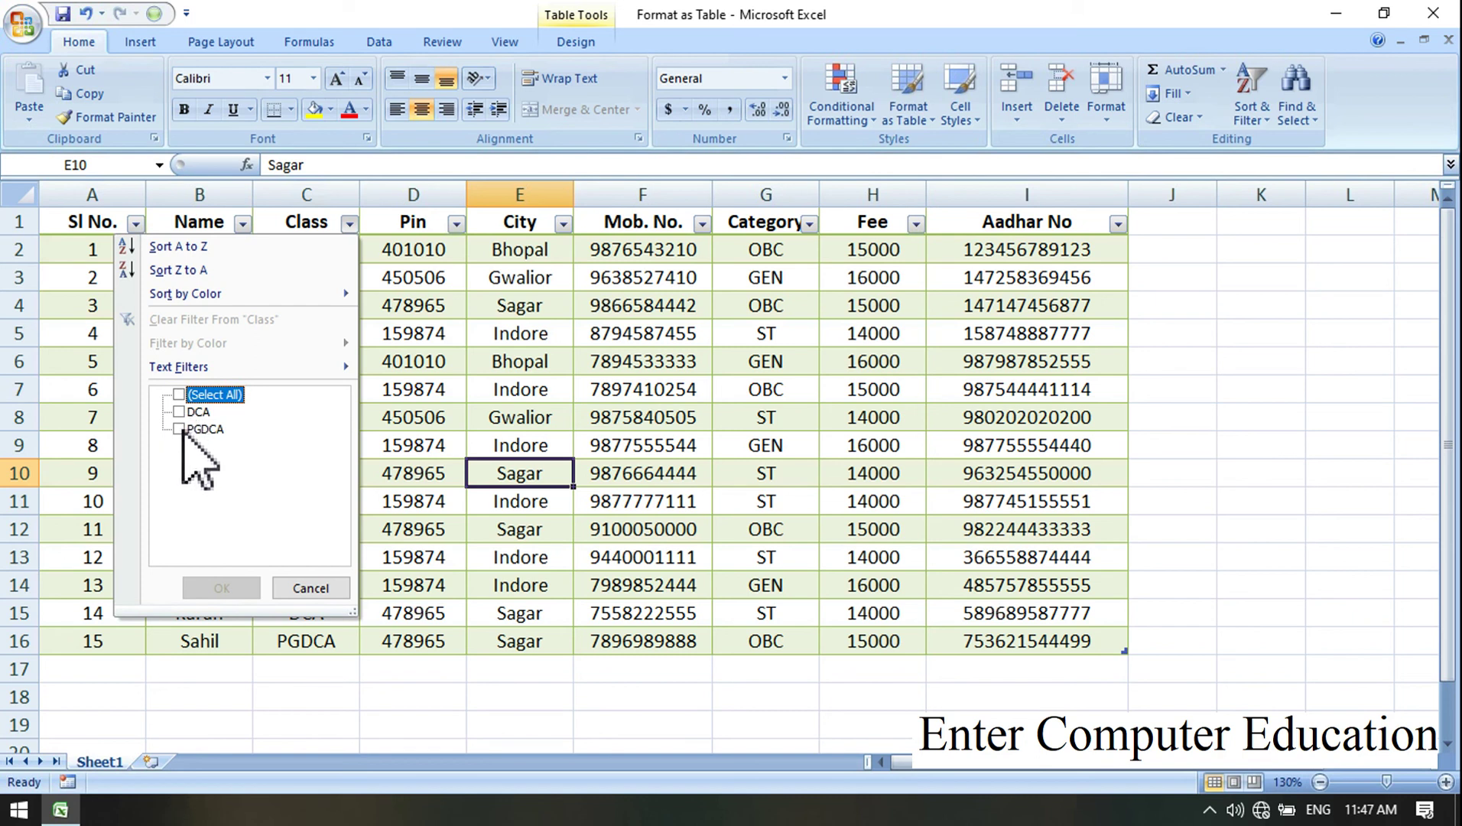
pyautogui.click(179, 429)
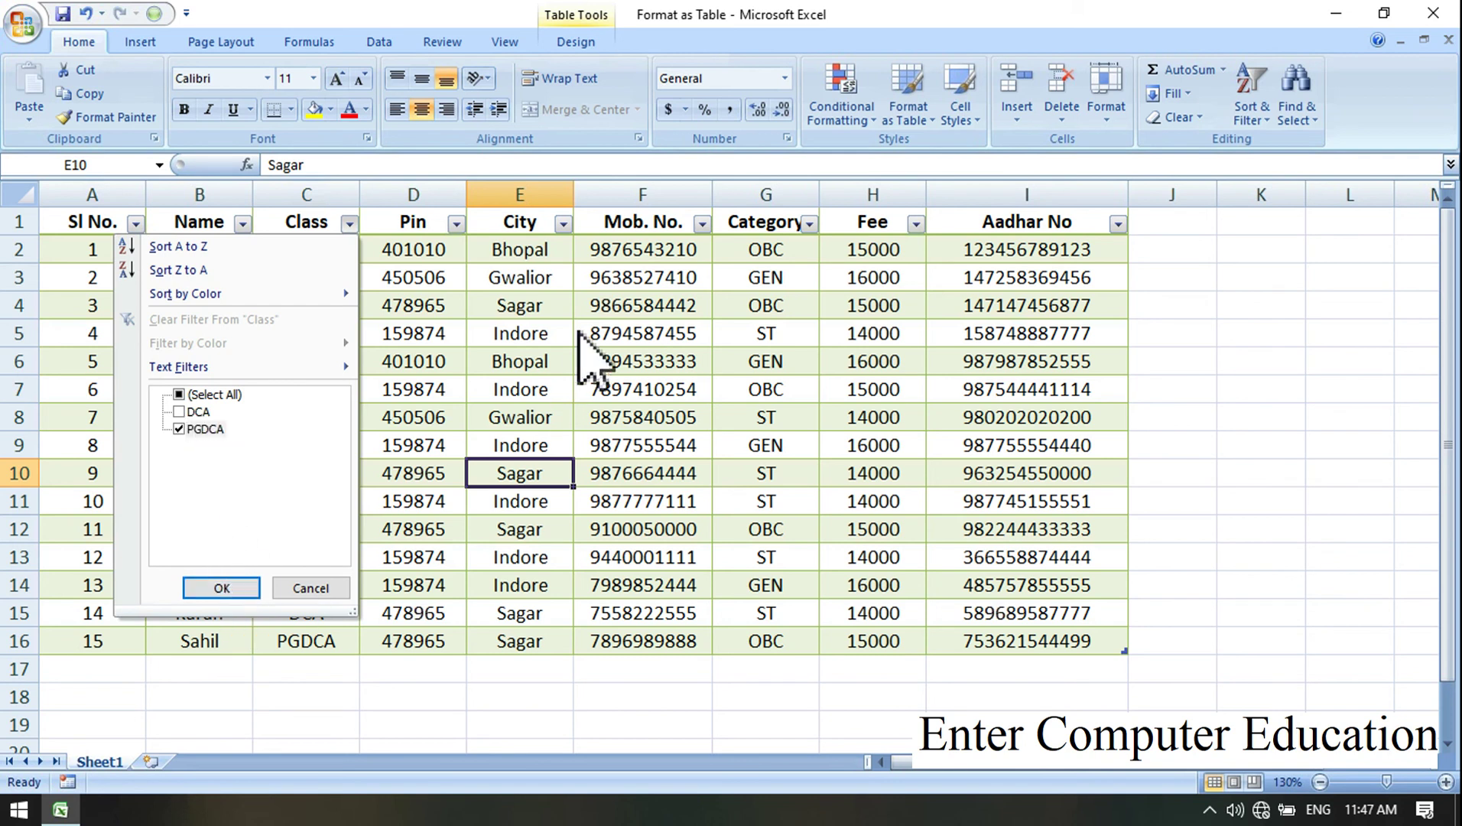
pyautogui.click(257, 586)
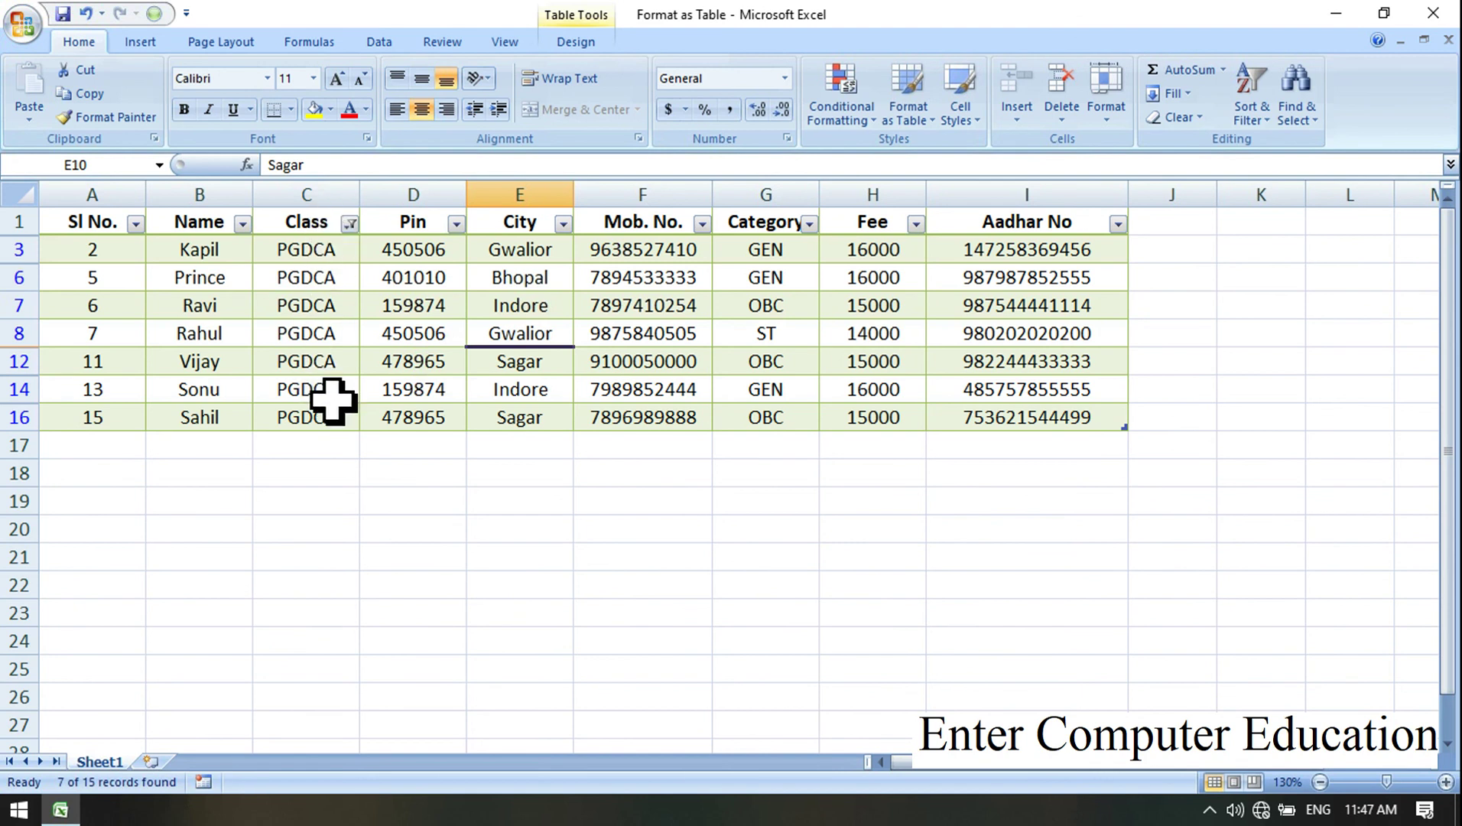
# Step: Set the Category column filter to show only OBC
pyautogui.click(810, 224)
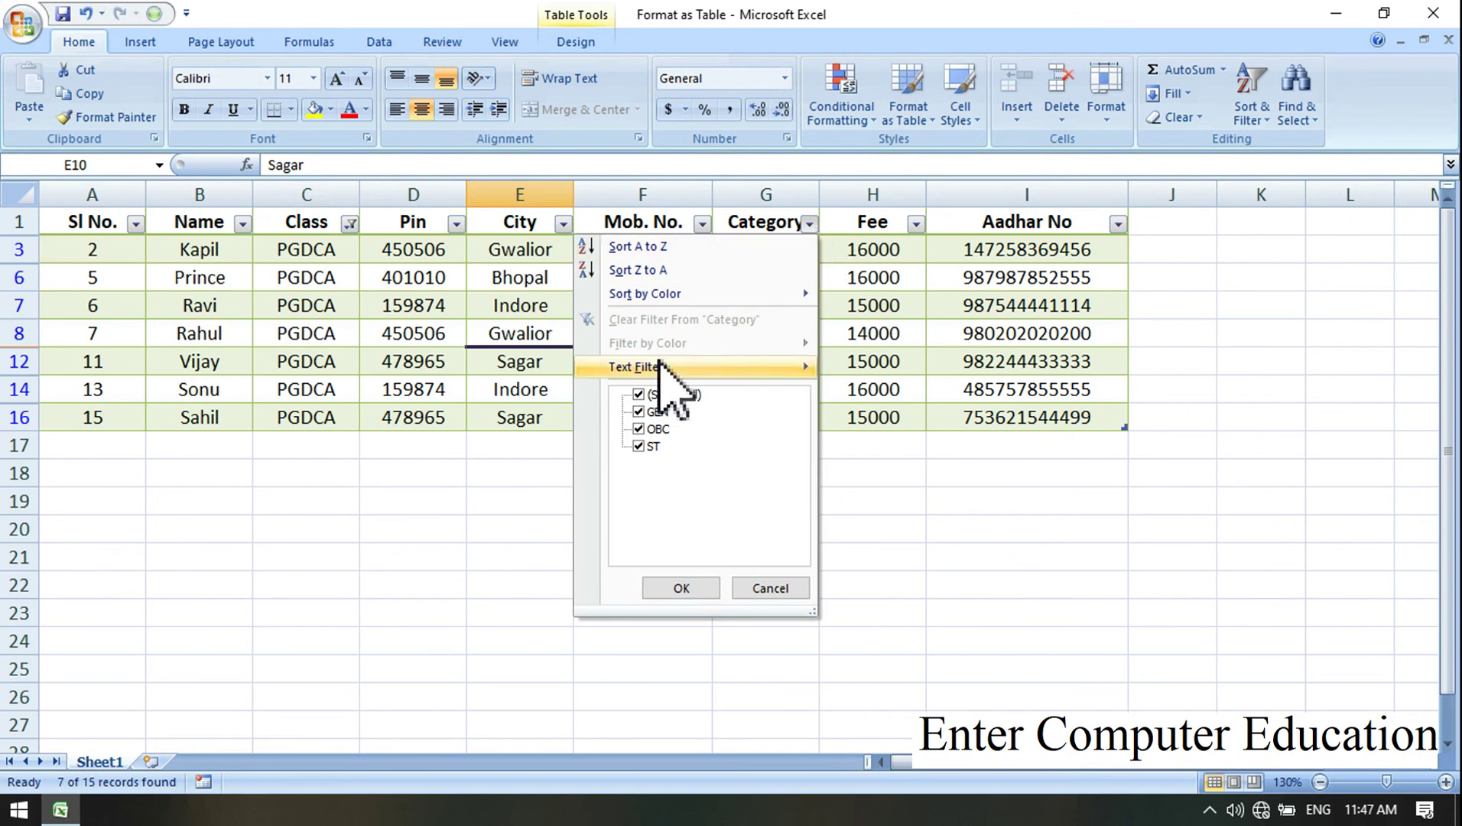
pyautogui.click(639, 394)
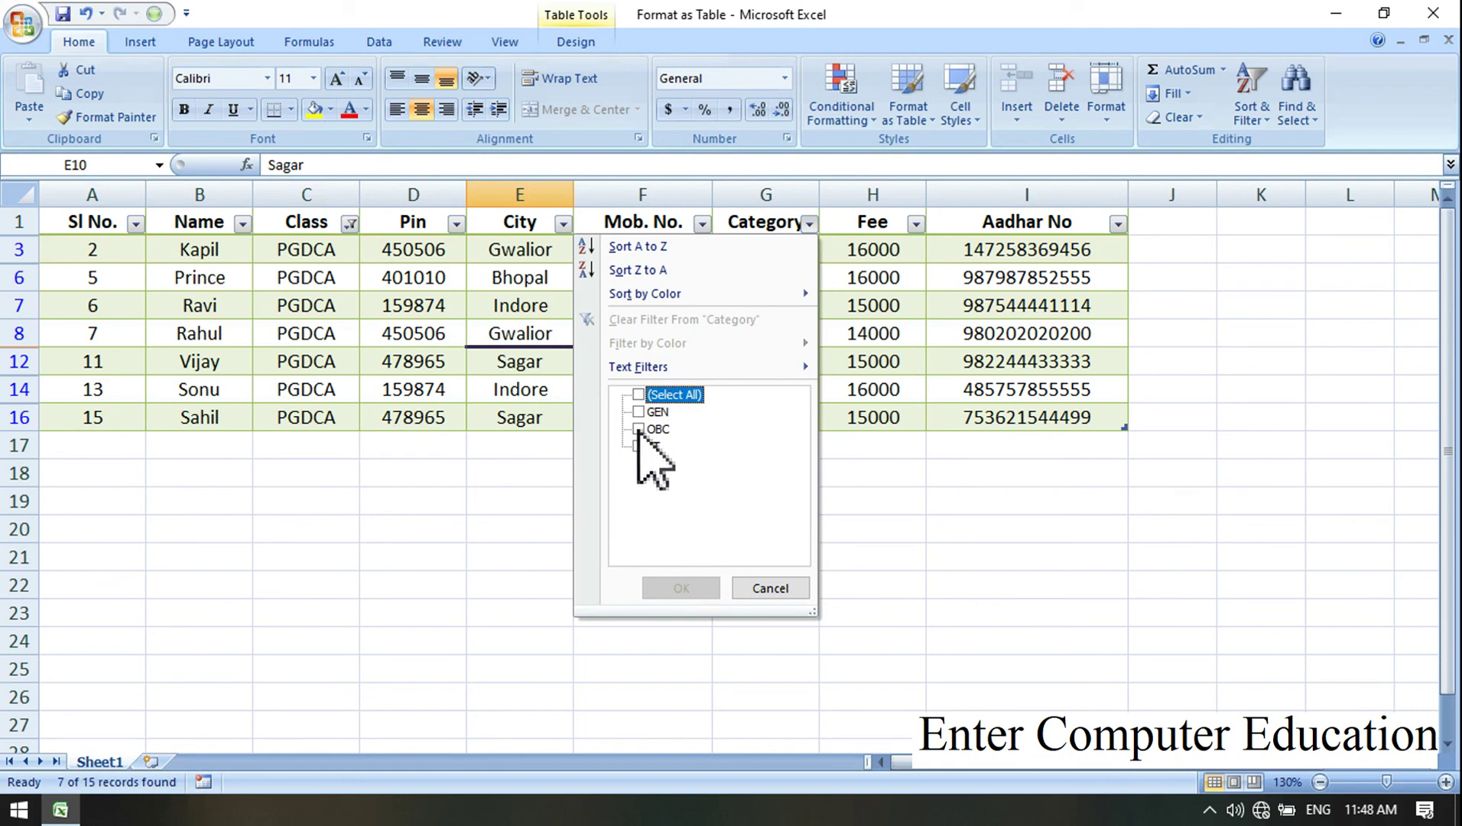
pyautogui.click(677, 588)
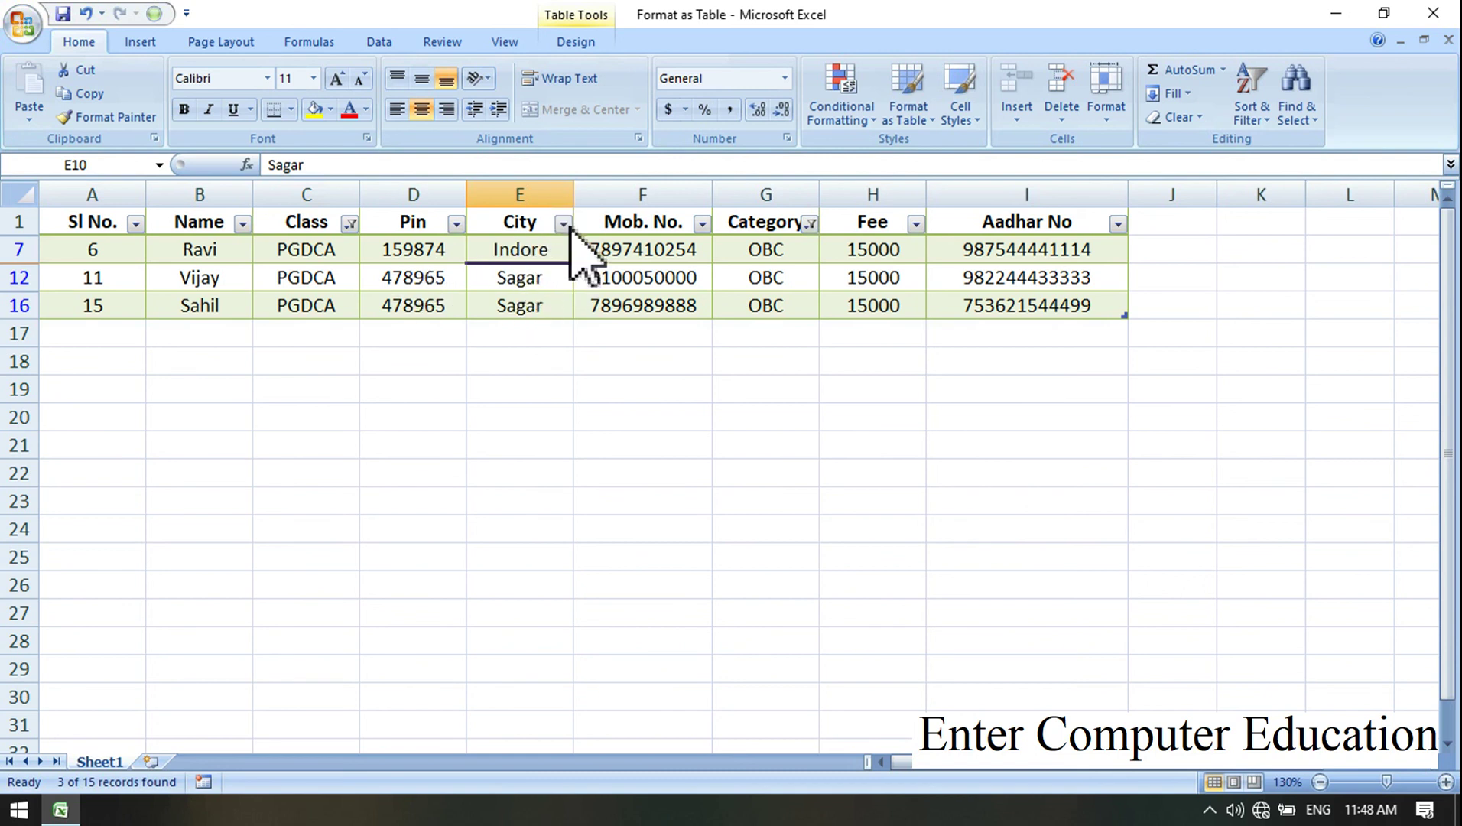
pyautogui.click(564, 224)
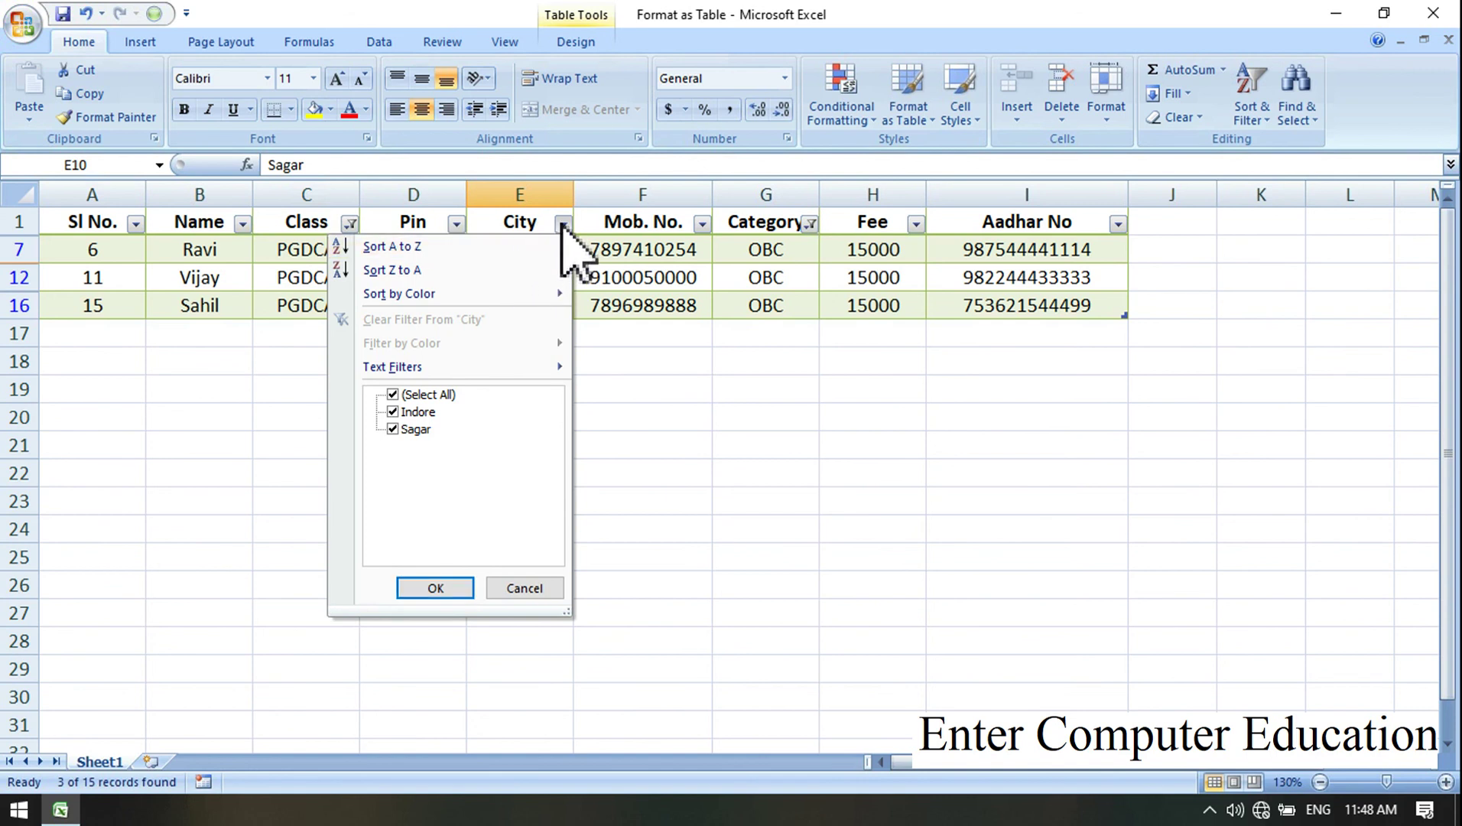
# Step: Set the City filter to Sagar only
pyautogui.click(393, 396)
pyautogui.click(434, 588)
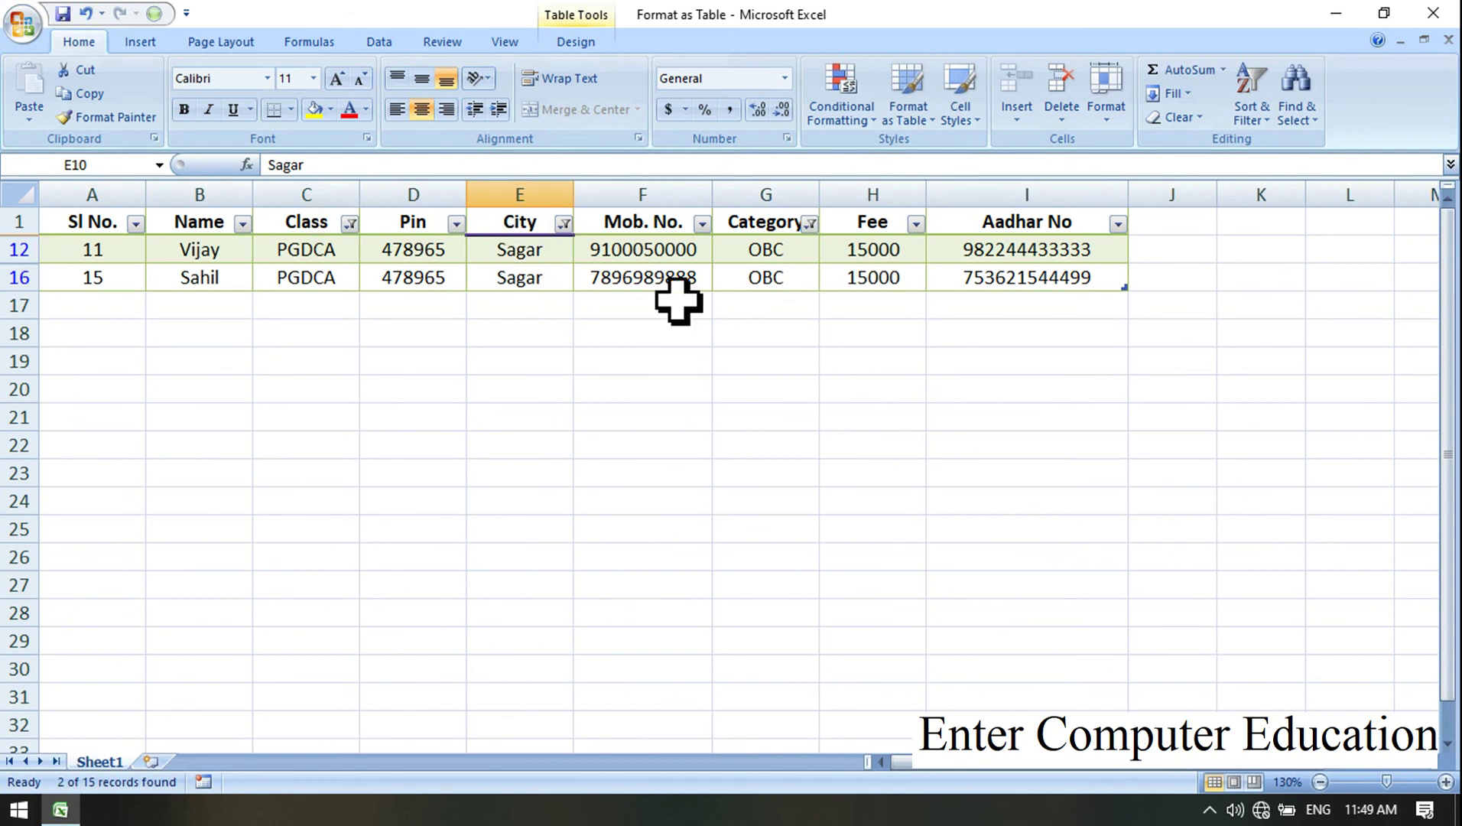
# Step: Clear the Category filter by reselecting all of its values
pyautogui.click(810, 225)
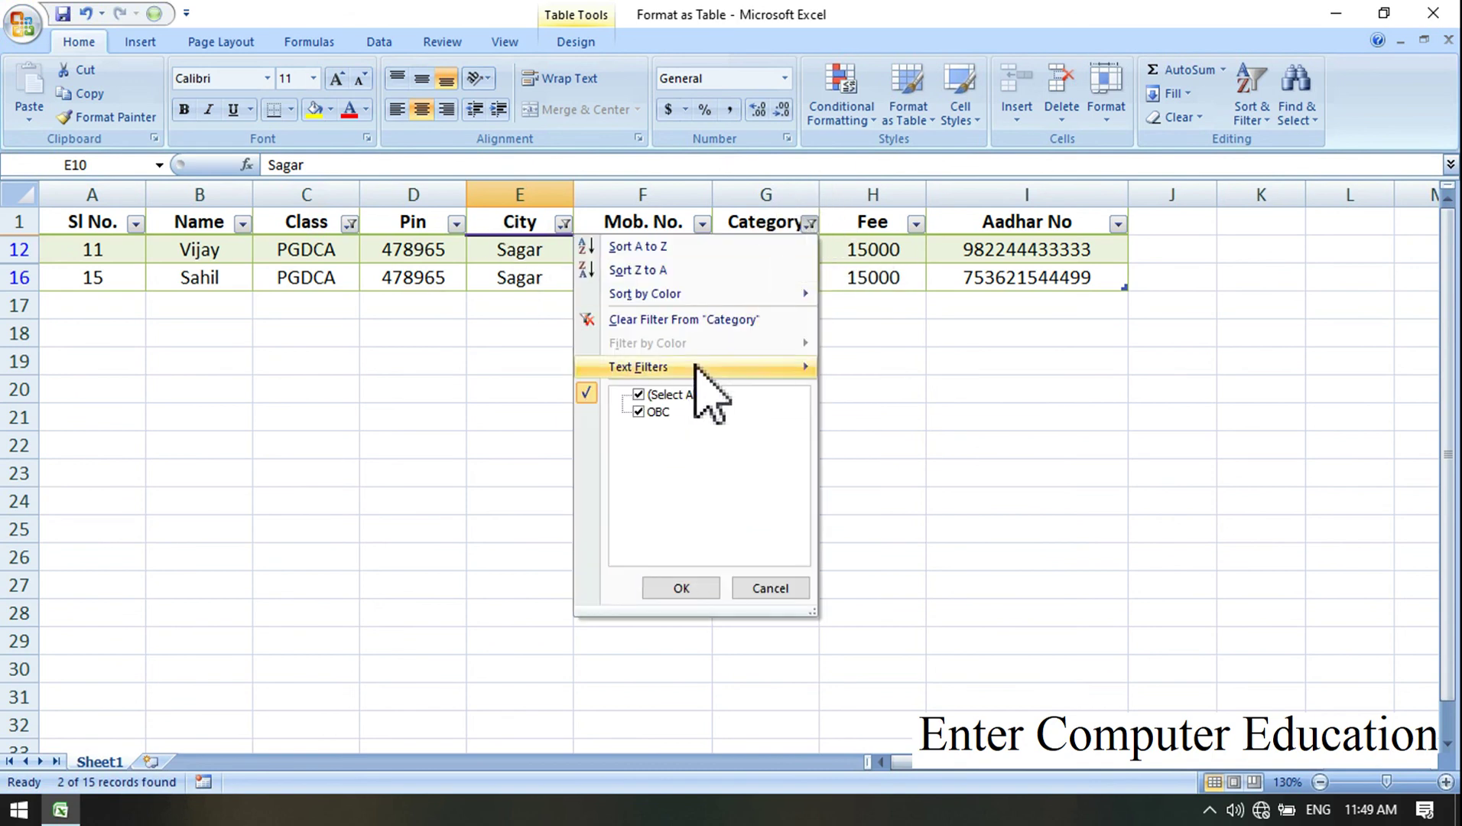
pyautogui.click(669, 396)
pyautogui.click(648, 394)
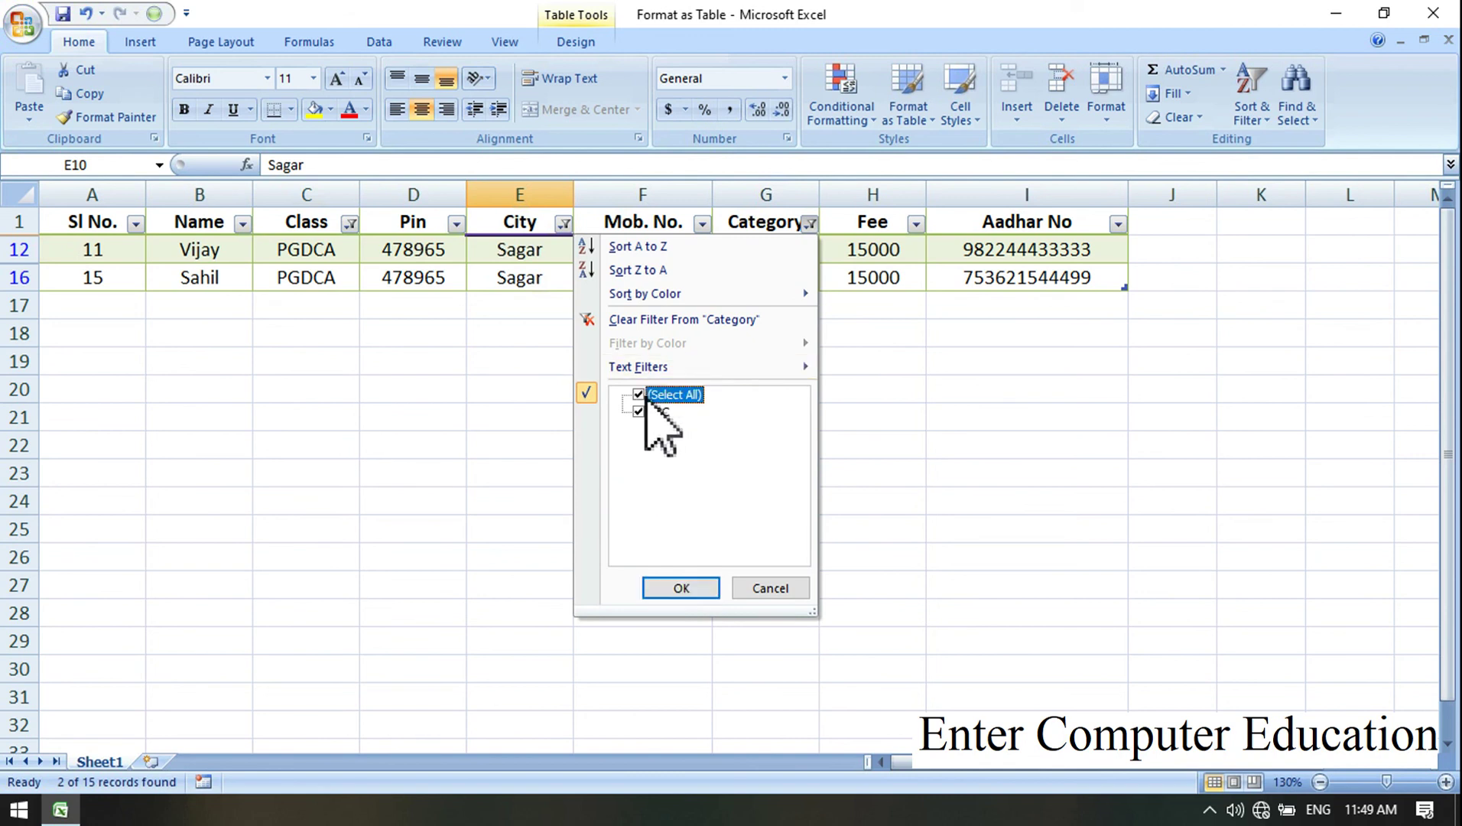
pyautogui.click(679, 588)
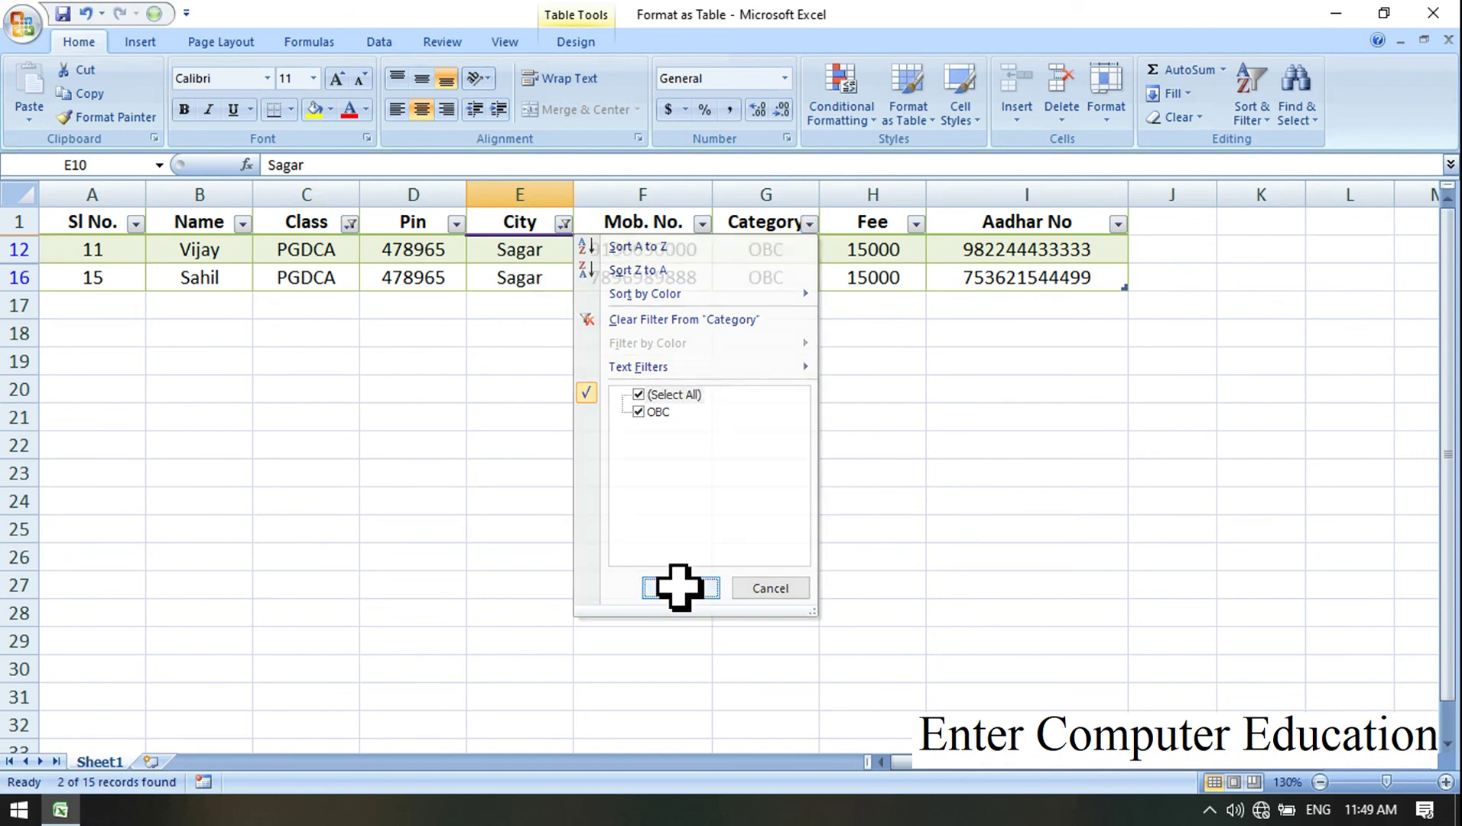
# Step: Clear the City and Class filters so all 15 student records appear in rows 2–16
pyautogui.click(565, 224)
pyautogui.click(417, 399)
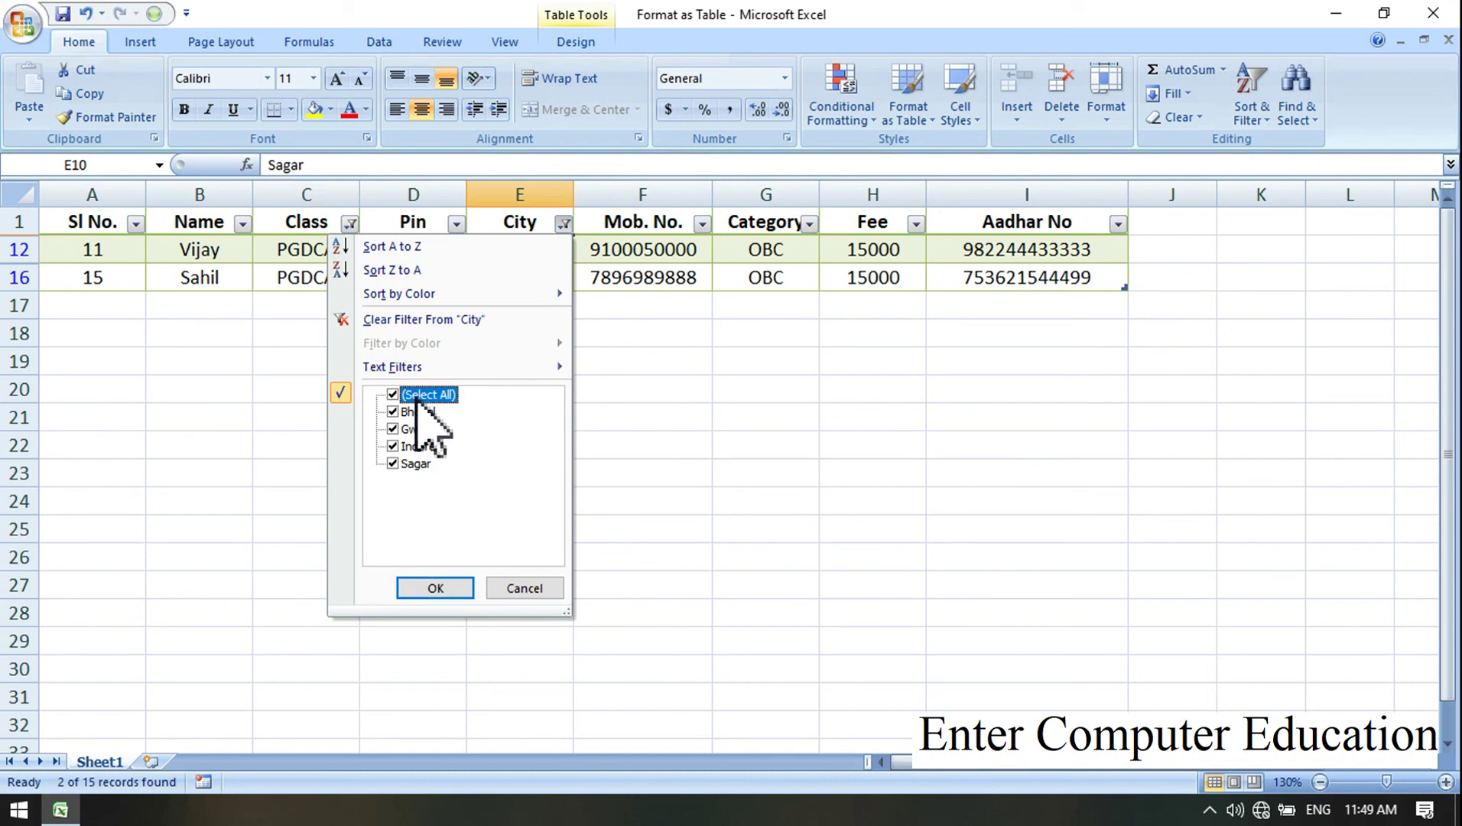
pyautogui.click(435, 588)
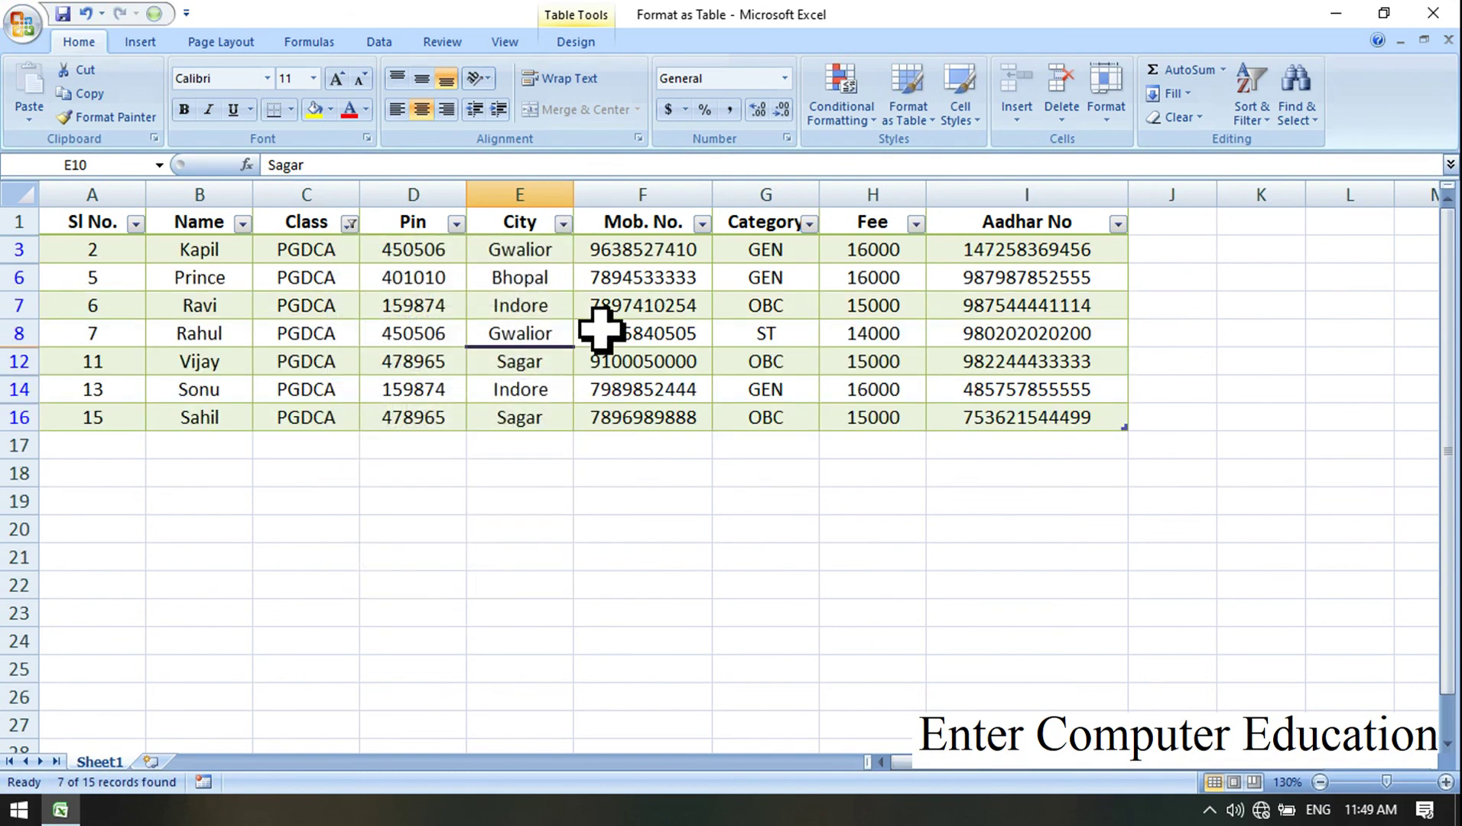
pyautogui.click(349, 224)
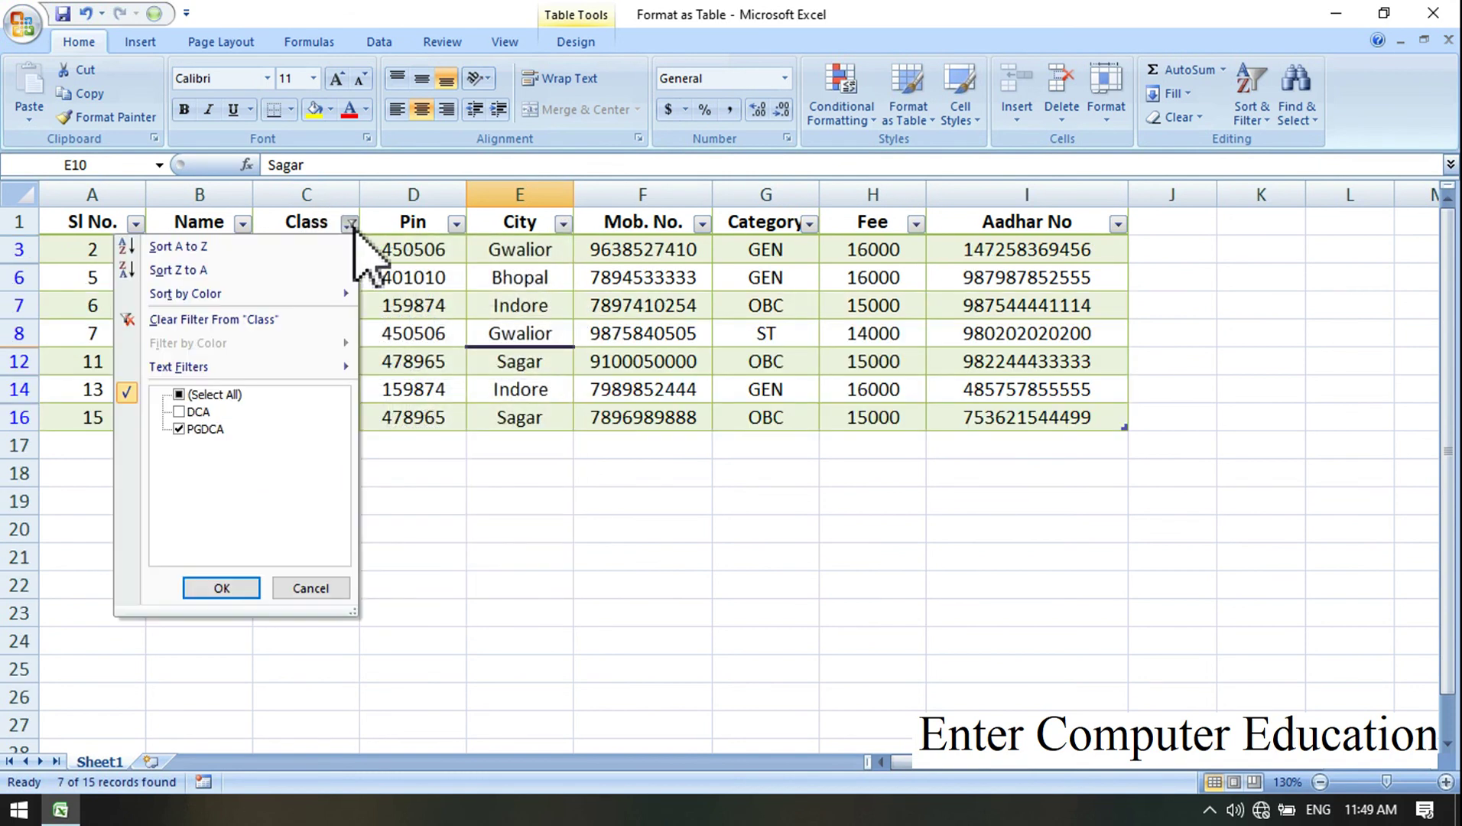
pyautogui.click(222, 588)
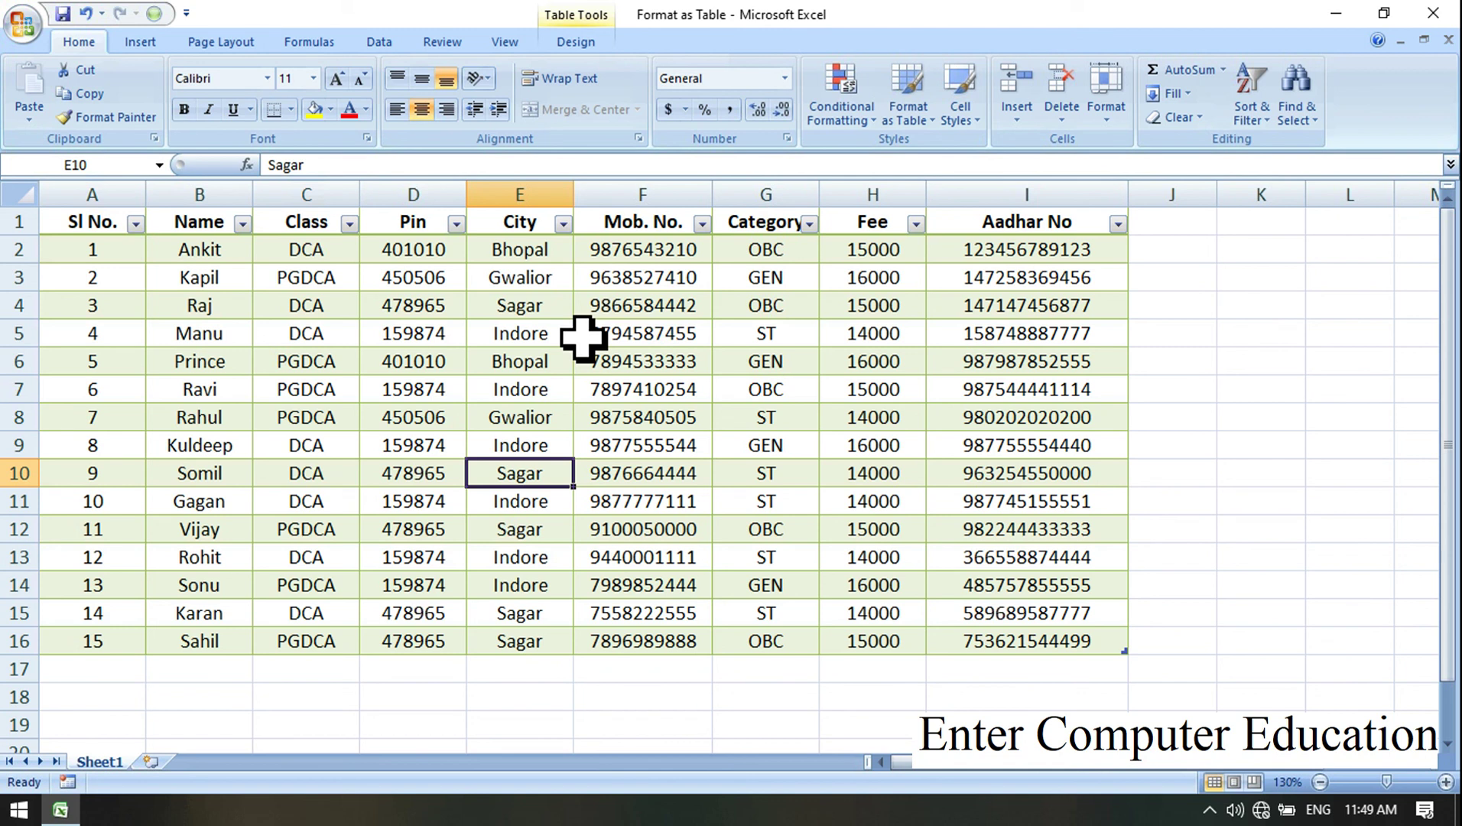
pyautogui.press('alt')
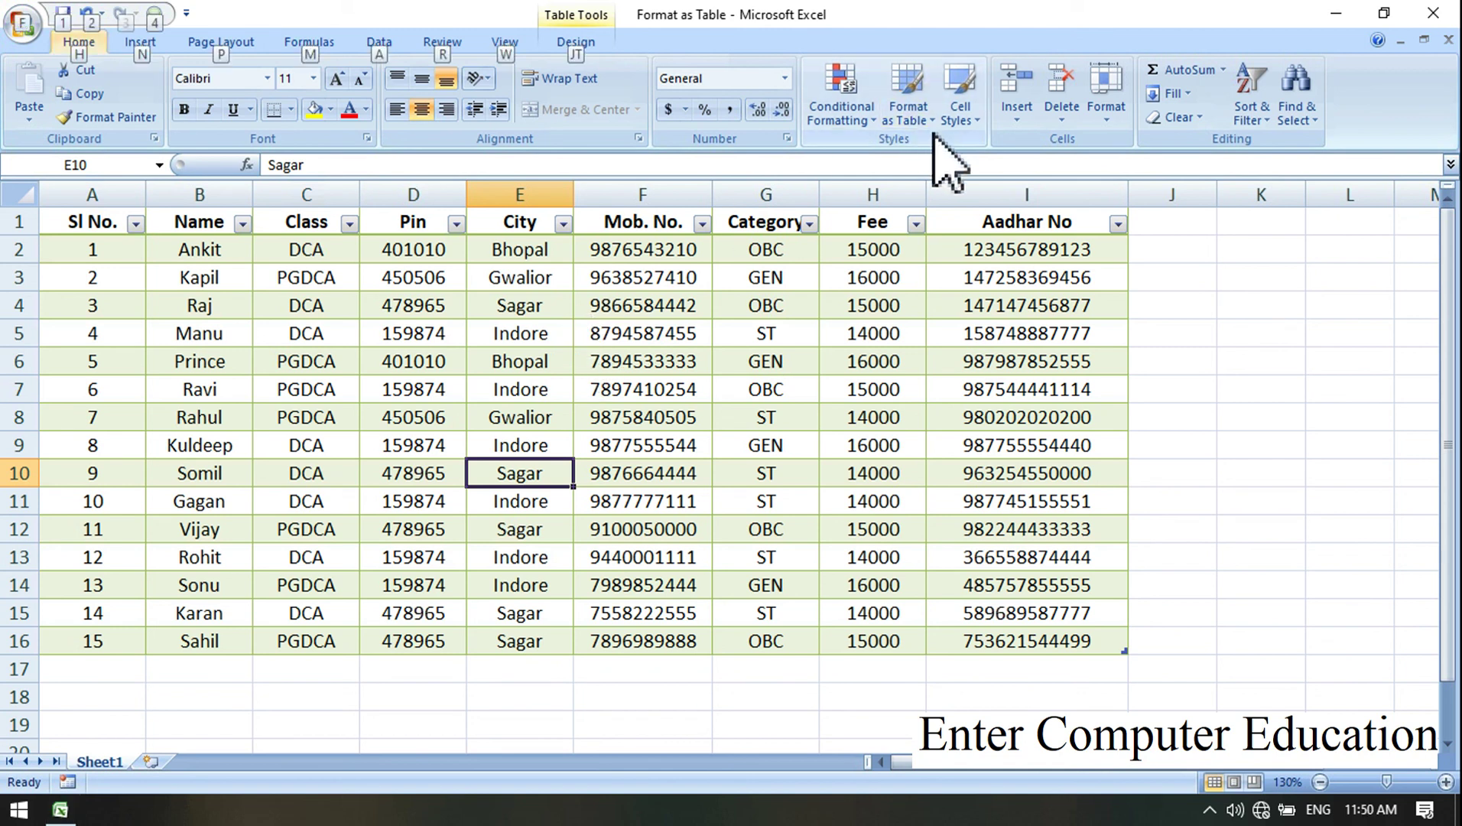